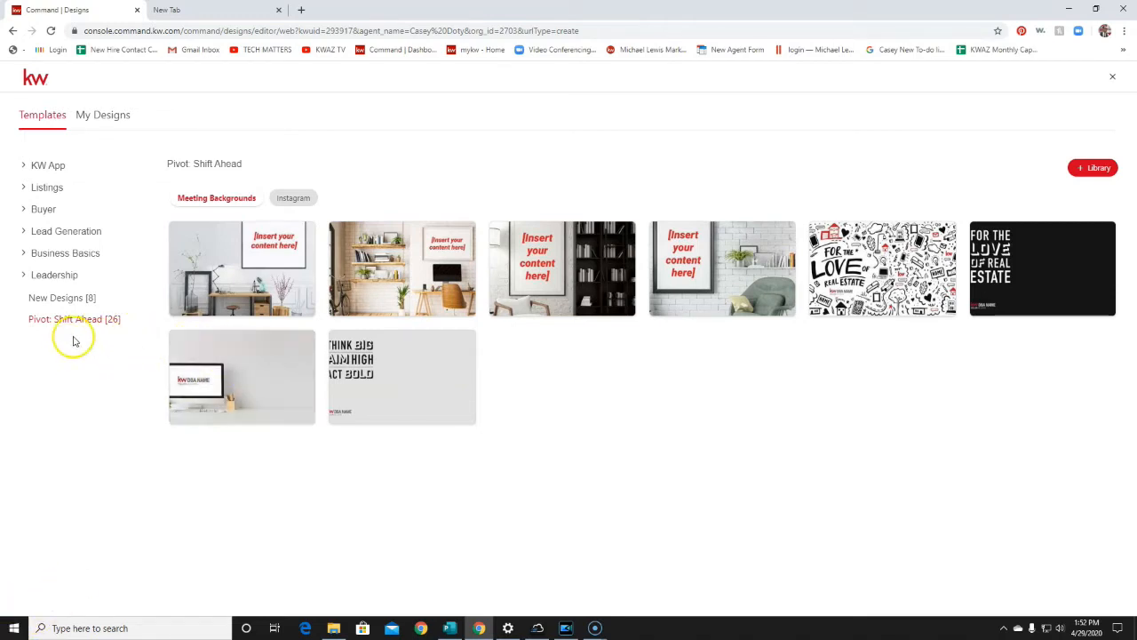
- Use the meeting background with the large frame and green armchair from Pivot: Shift Ahead and apply it to the canvas
{"action": "mouse_move", "coordinate": [194, 274]}
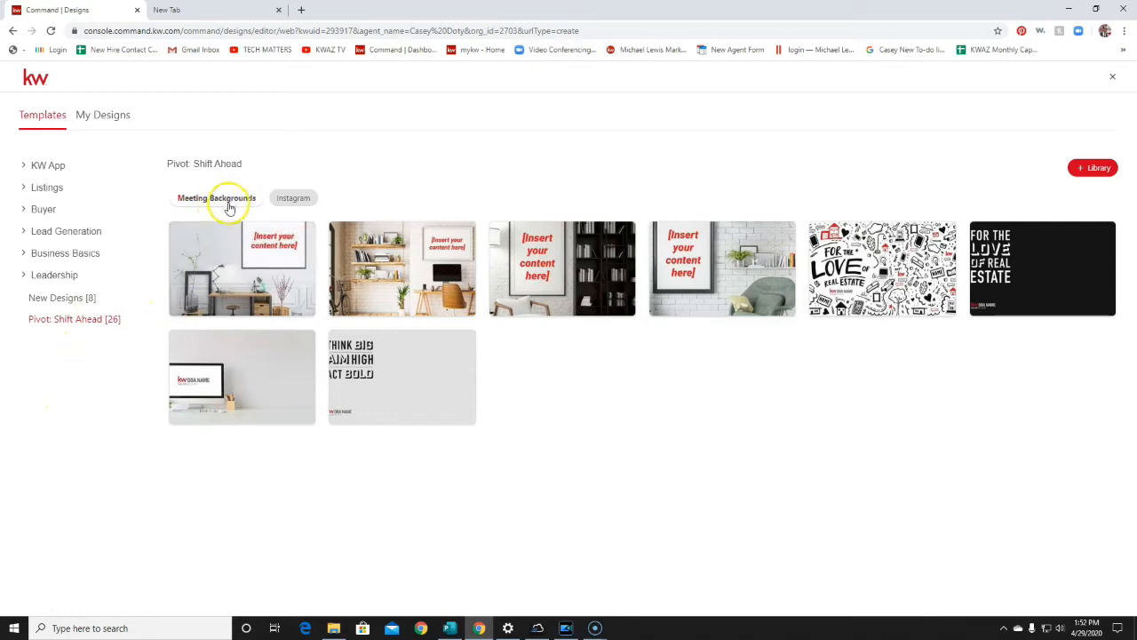
{"action": "mouse_move", "coordinate": [277, 348]}
{"action": "mouse_move", "coordinate": [258, 253]}
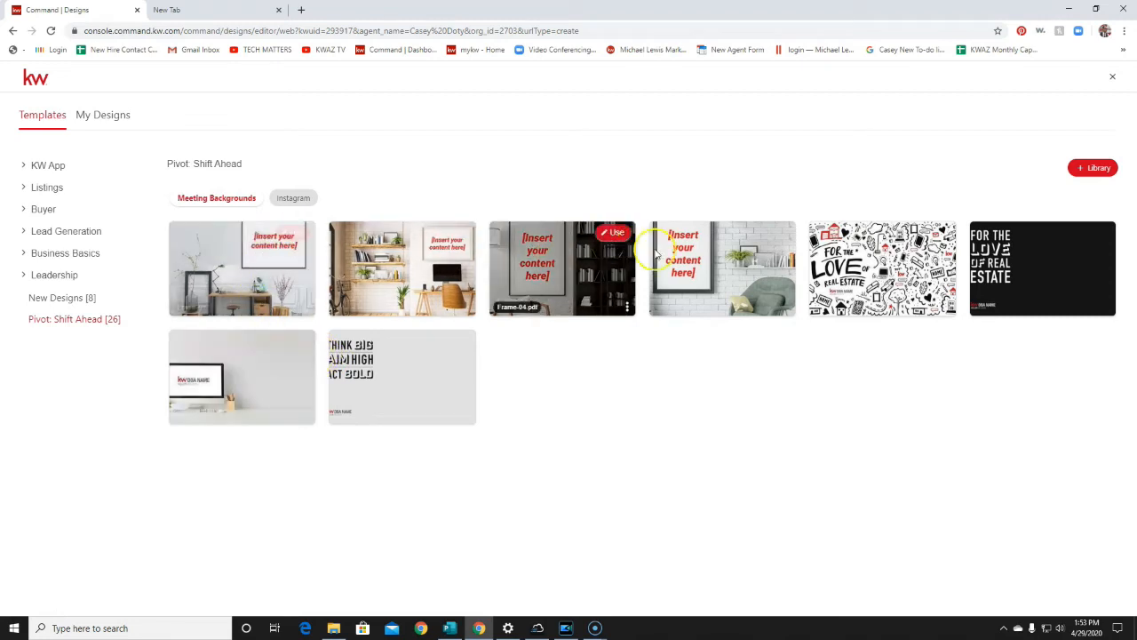
{"action": "left_click", "coordinate": [773, 234]}
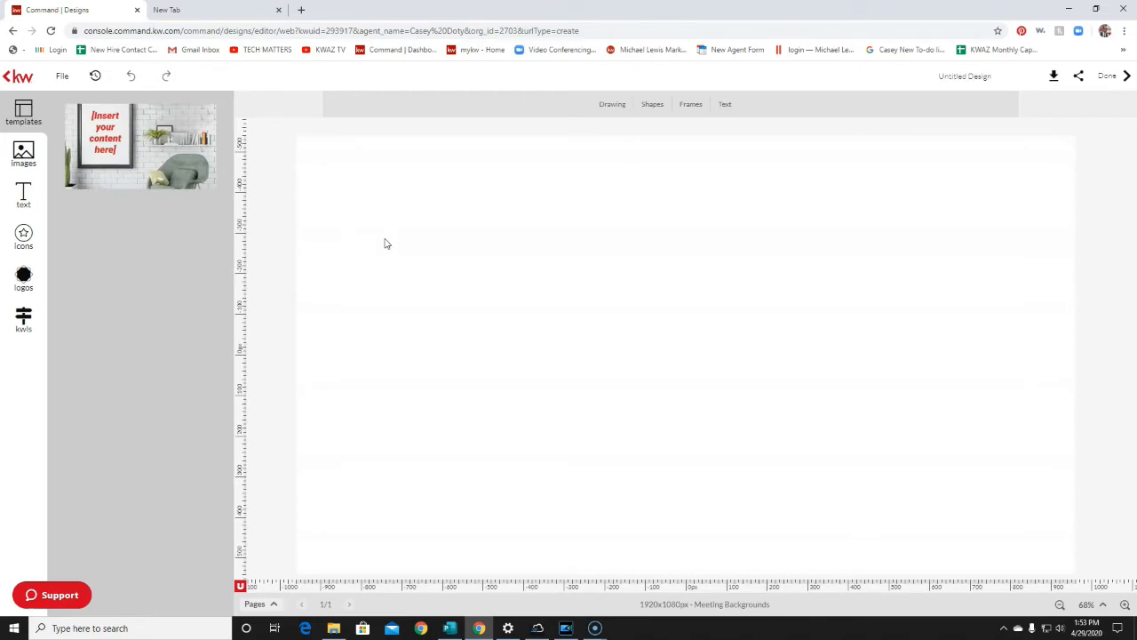
{"action": "left_click", "coordinate": [108, 144]}
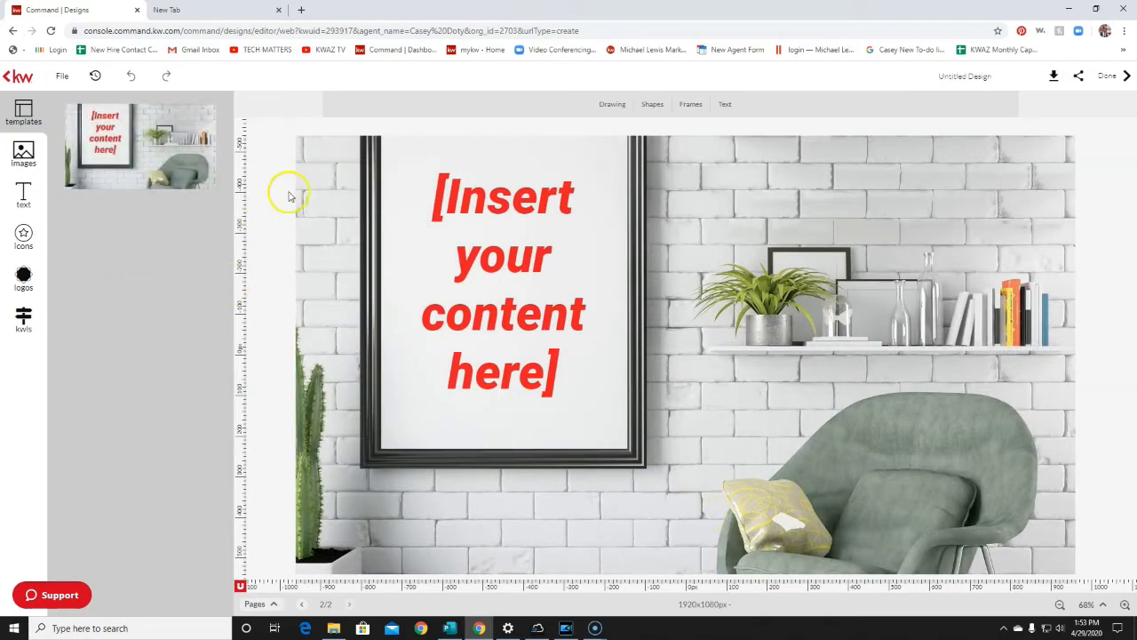
- Move the placeholder text up to the top of the frame and place the Keller Williams Arizona Realty logo beneath it
{"action": "left_click", "coordinate": [493, 201]}
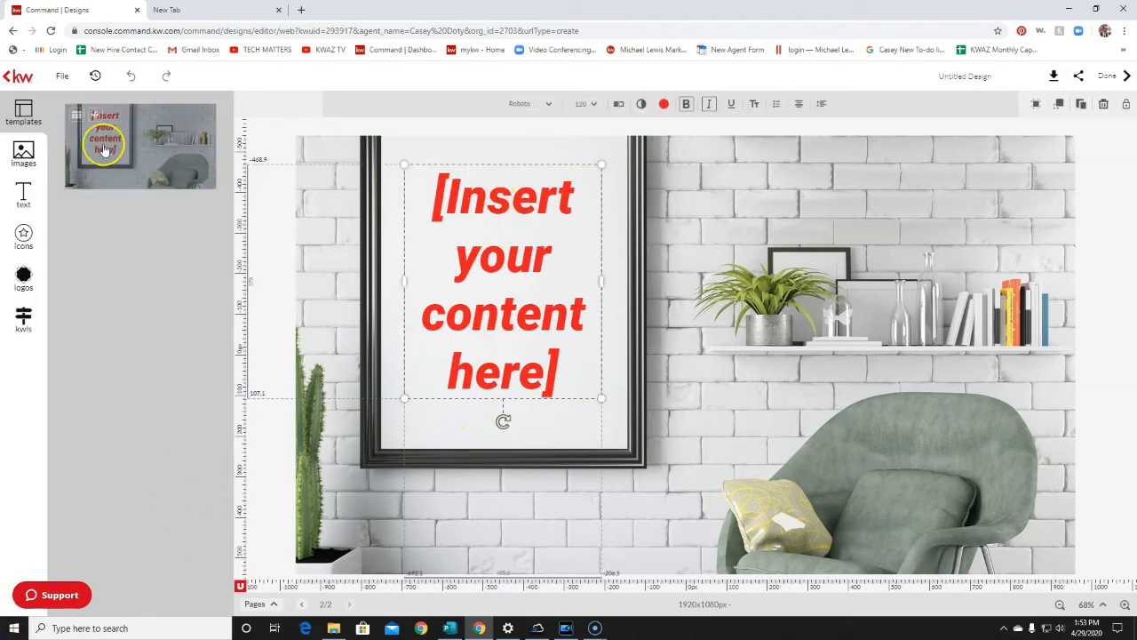
{"action": "left_click_drag", "start_coordinate": [480, 251], "coordinate": [483, 222]}
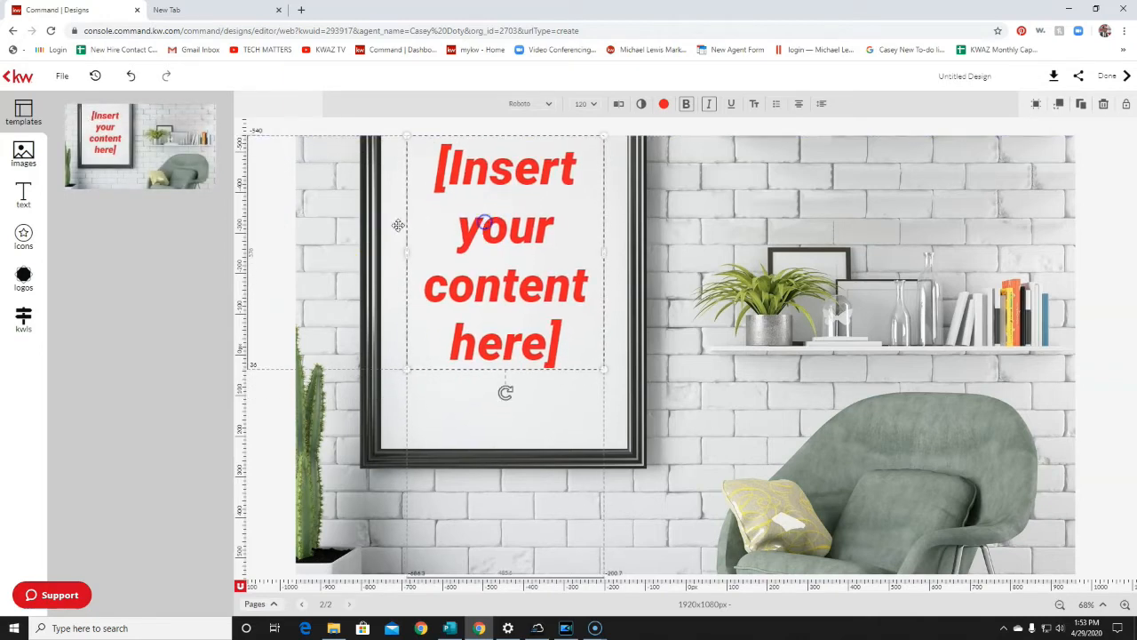
{"action": "left_click", "coordinate": [24, 235]}
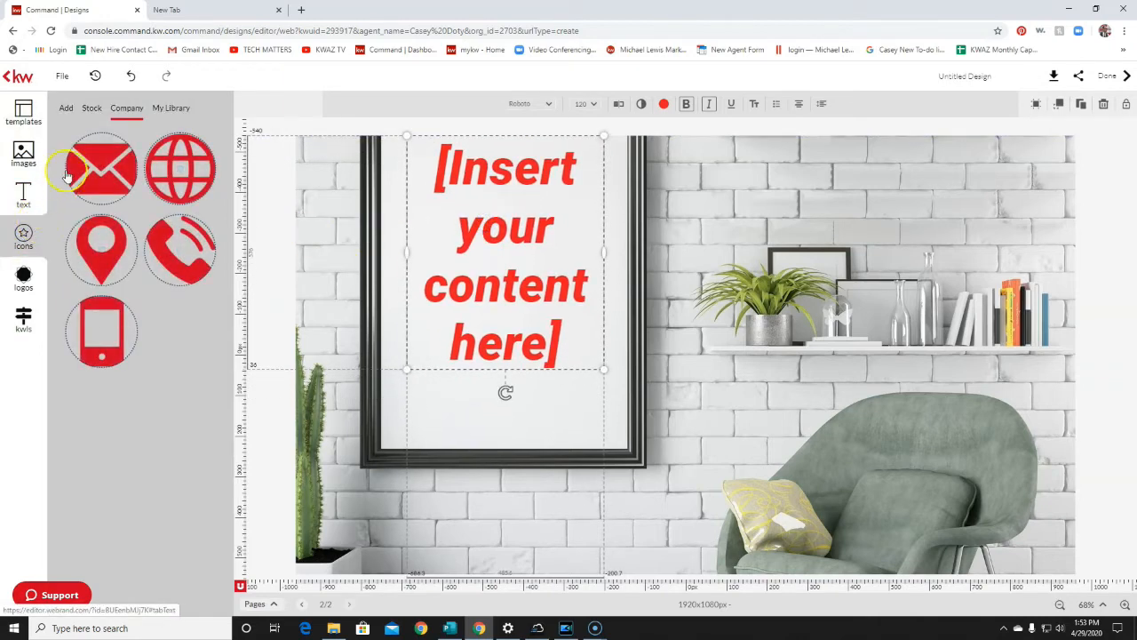
{"action": "left_click", "coordinate": [163, 110]}
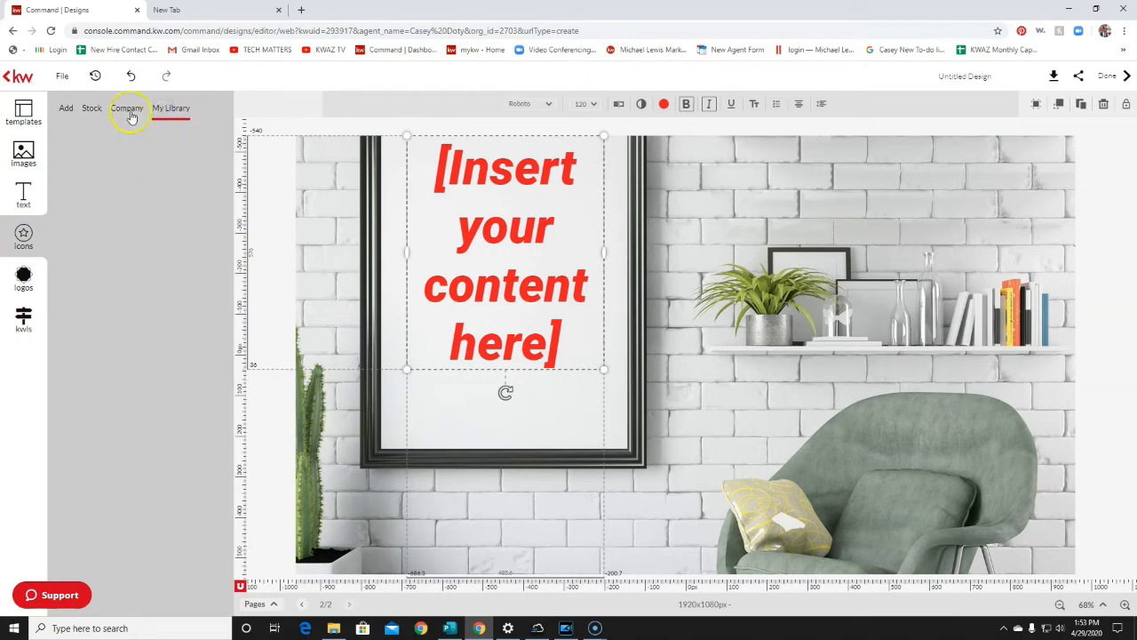
{"action": "left_click", "coordinate": [24, 277]}
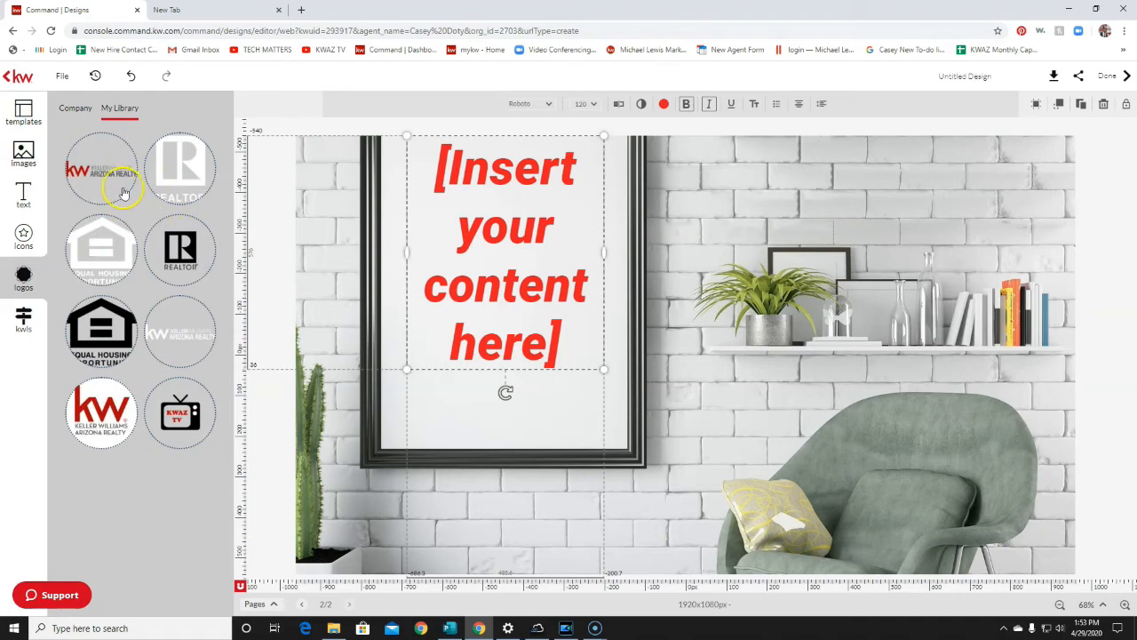
{"action": "left_click_drag", "start_coordinate": [109, 174], "coordinate": [473, 419]}
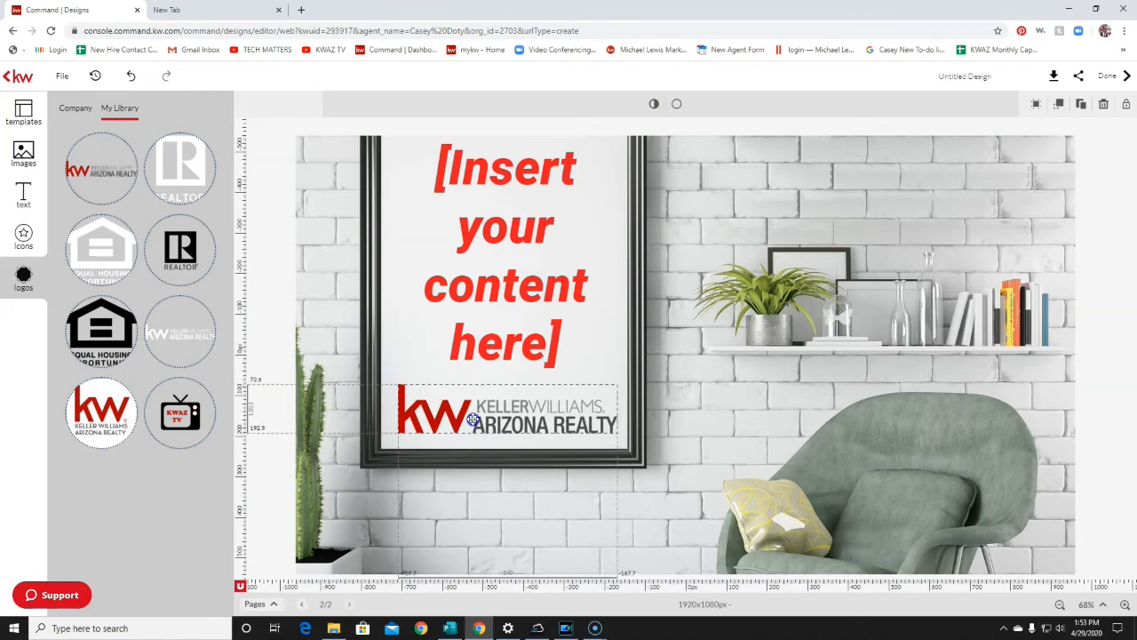
- Replace the placeholder text with THINK BIG, AIM HIGH, ACT BOLD and widen its text box so each phrase fits on one line
{"action": "left_click", "coordinate": [495, 347]}
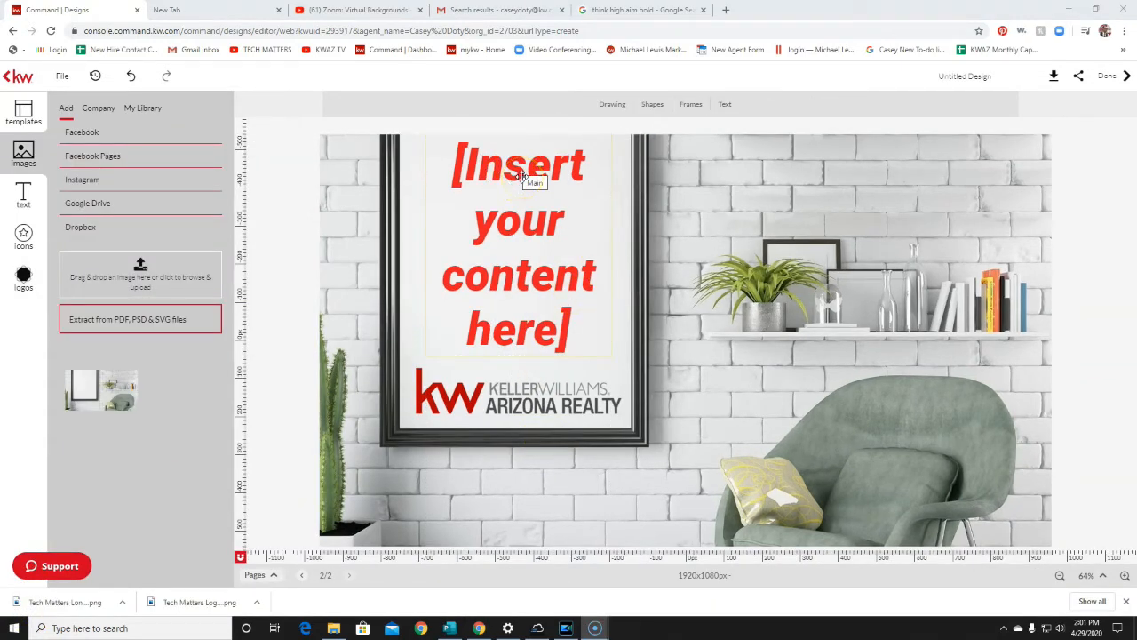
{"action": "left_click", "coordinate": [523, 178]}
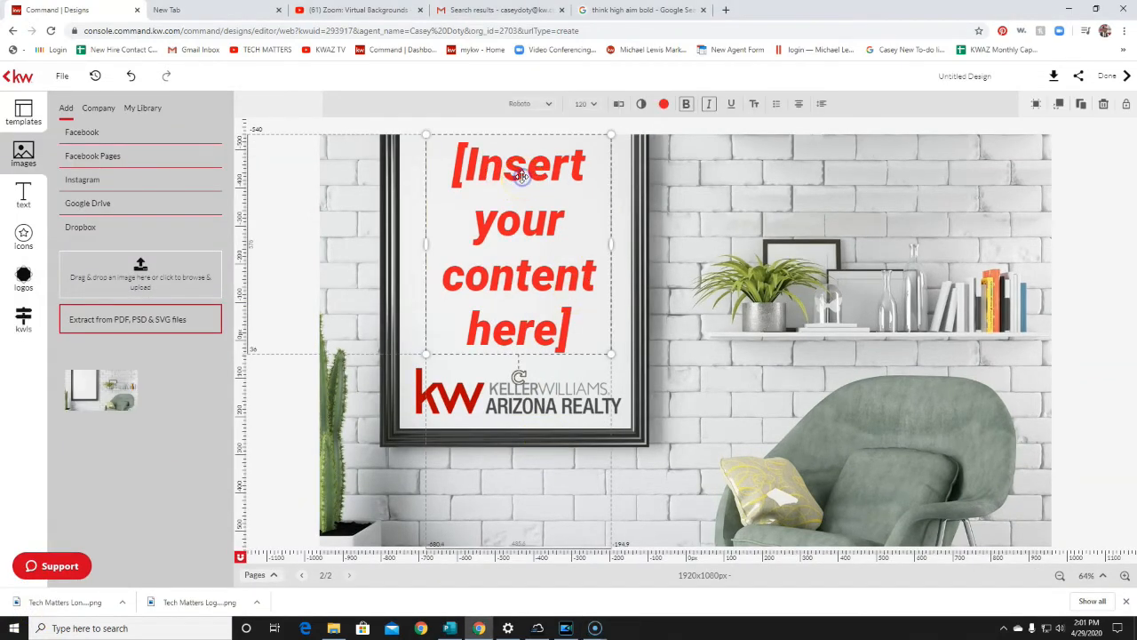
{"action": "left_click", "coordinate": [622, 104]}
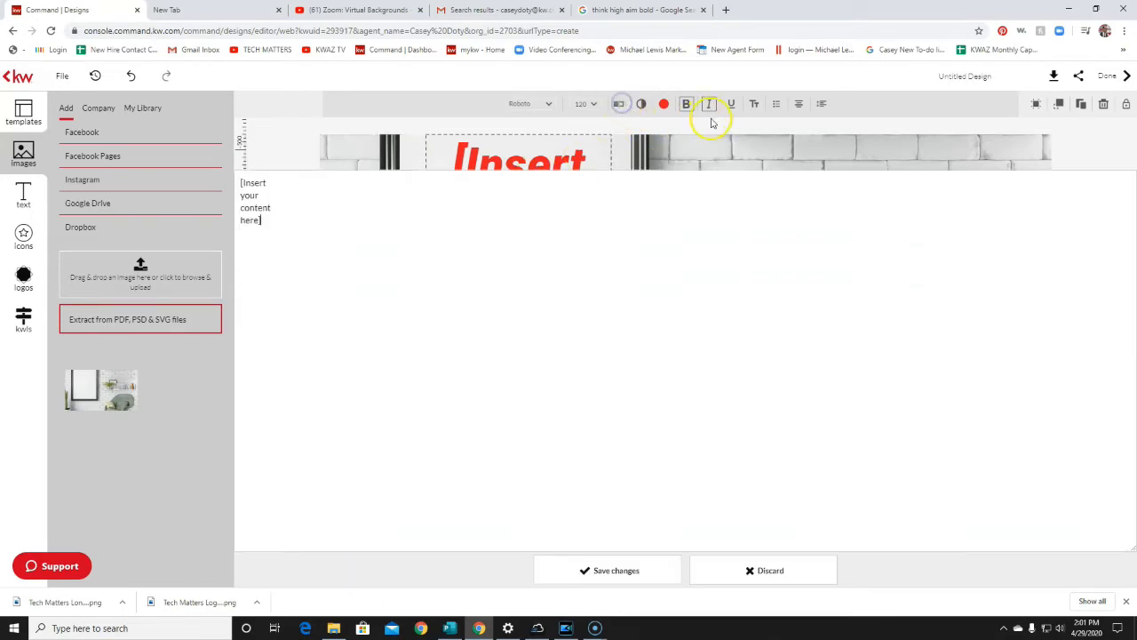
{"action": "left_click_drag", "start_coordinate": [275, 143], "coordinate": [255, 113]}
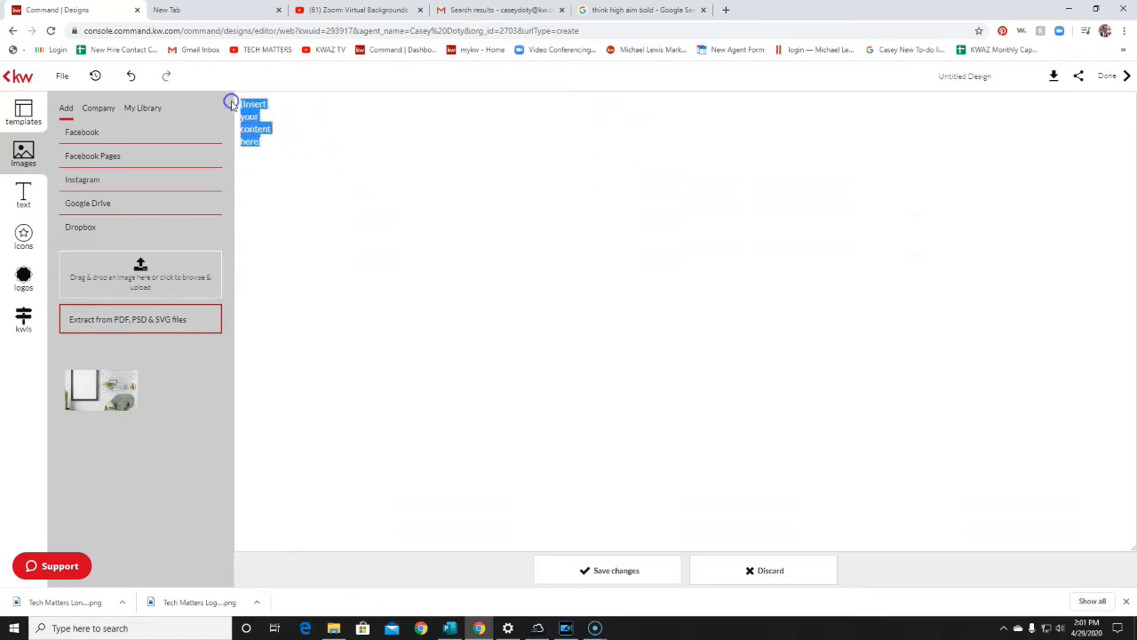
{"action": "left_click", "coordinate": [596, 11]}
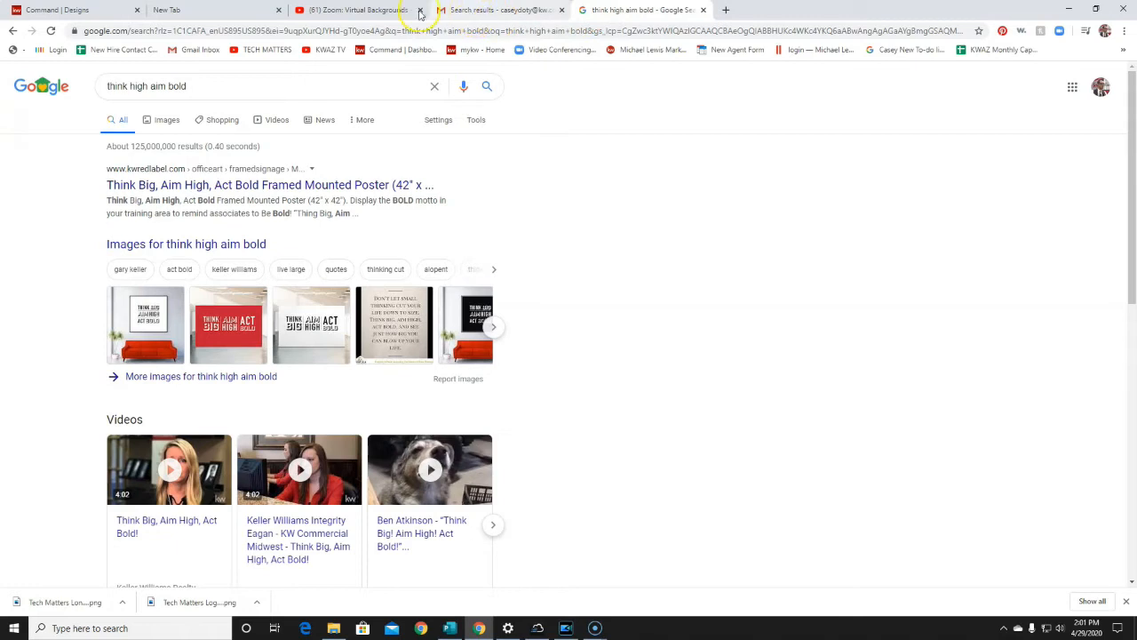
{"action": "left_click", "coordinate": [89, 10]}
{"action": "type", "text": "THINK BIG"}
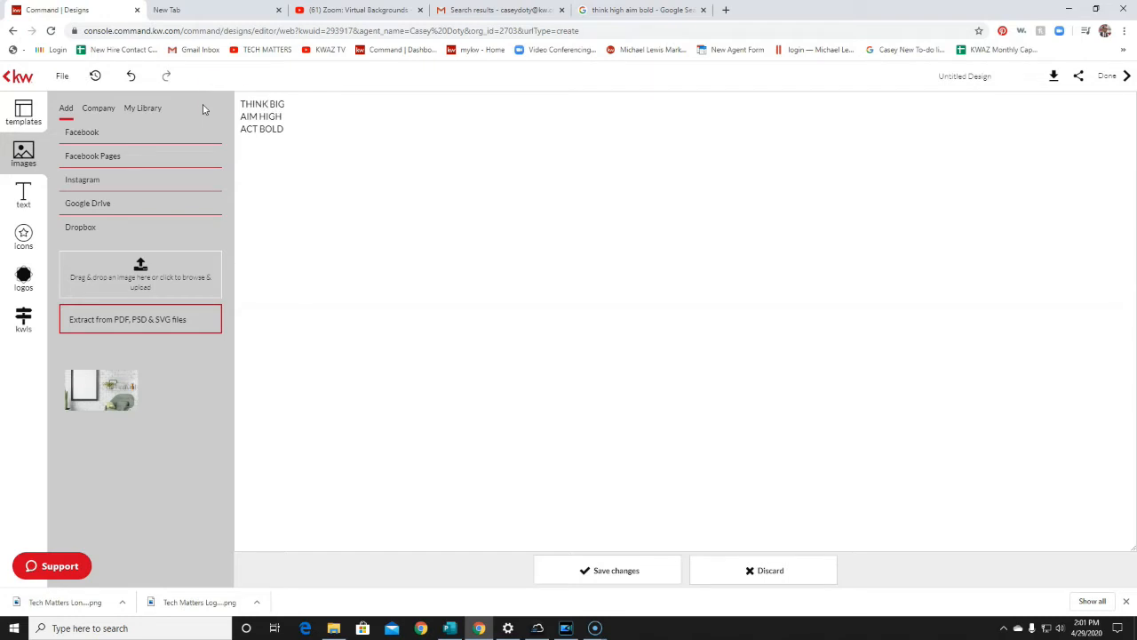
{"action": "left_click", "coordinate": [629, 570]}
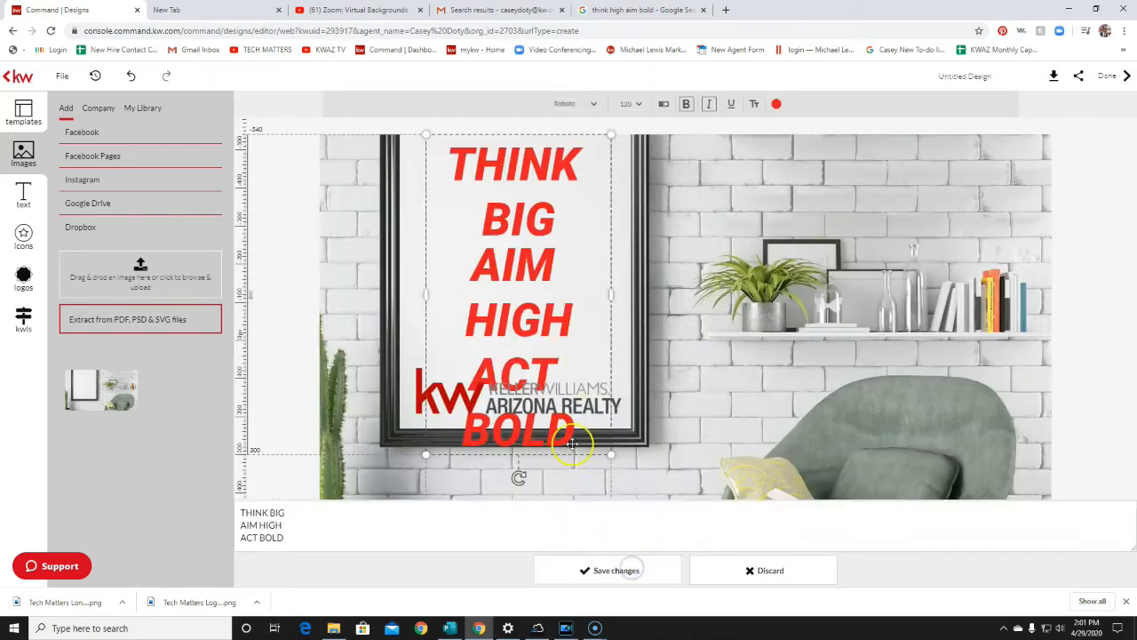
{"action": "left_click_drag", "start_coordinate": [606, 293], "coordinate": [645, 295]}
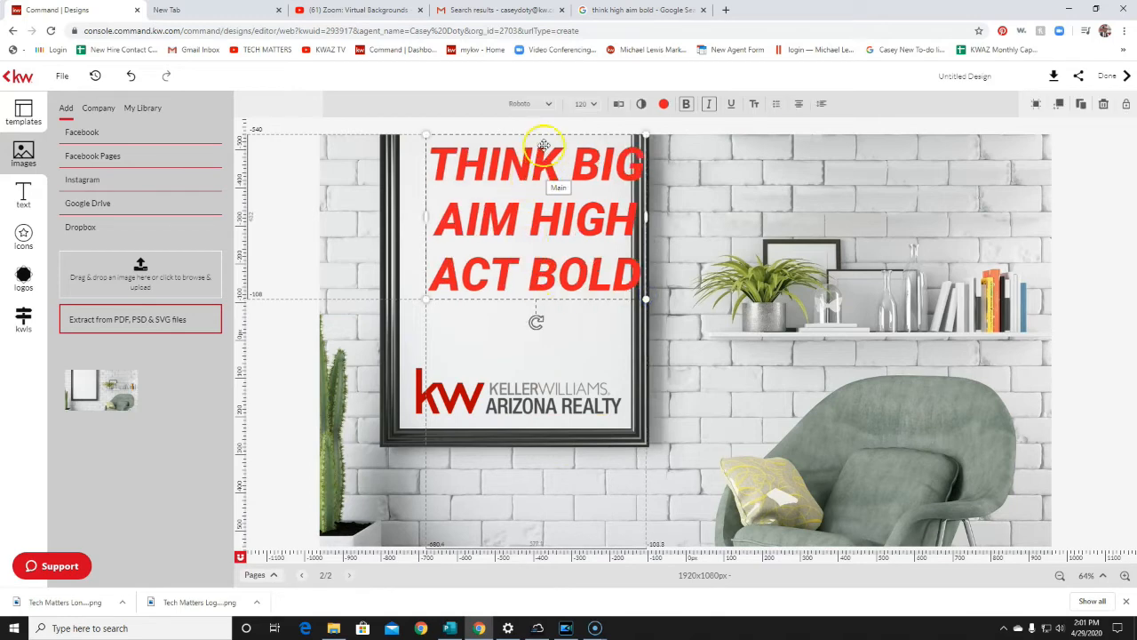
- Change the motto text color to black (000000) and center the text inside the picture frame
{"action": "left_click", "coordinate": [663, 103]}
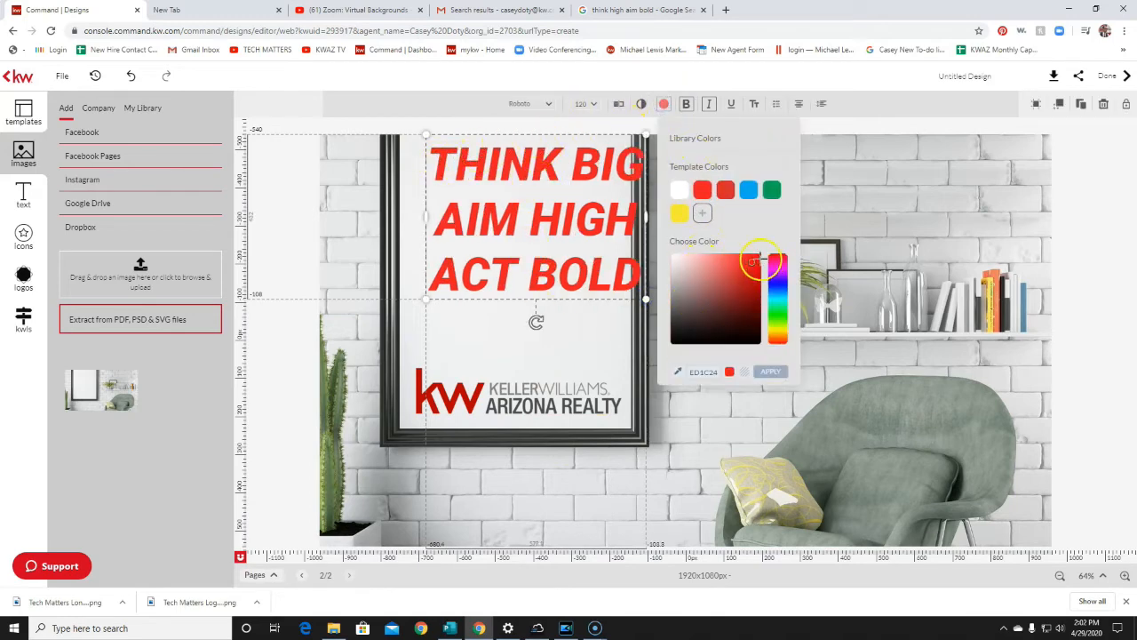
{"action": "left_click", "coordinate": [767, 378]}
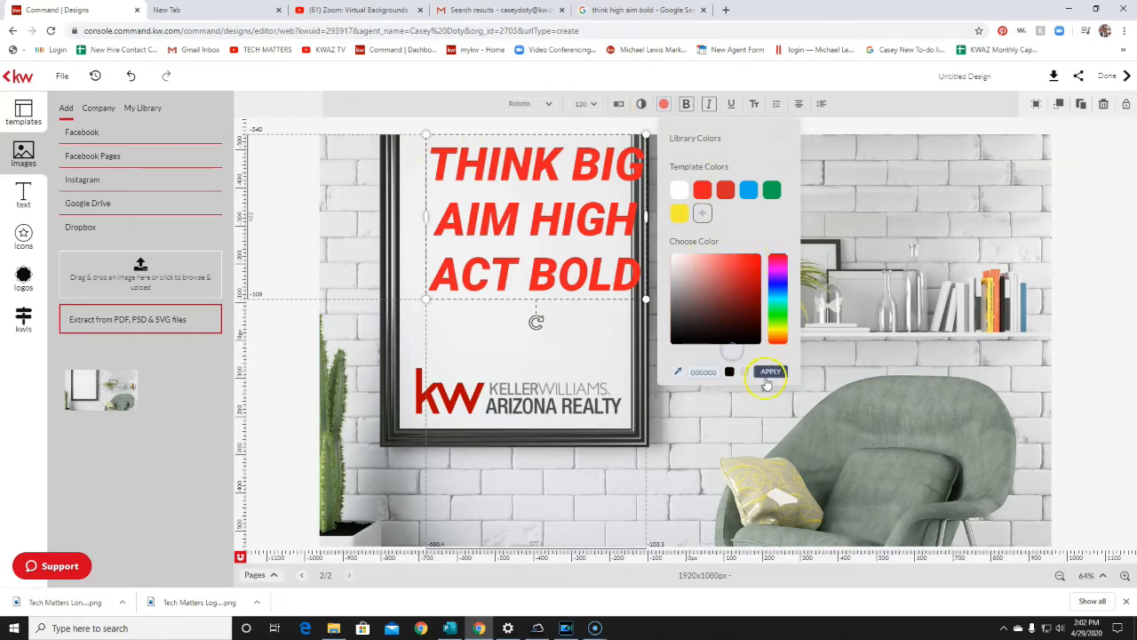
{"action": "left_click_drag", "start_coordinate": [599, 302], "coordinate": [579, 318]}
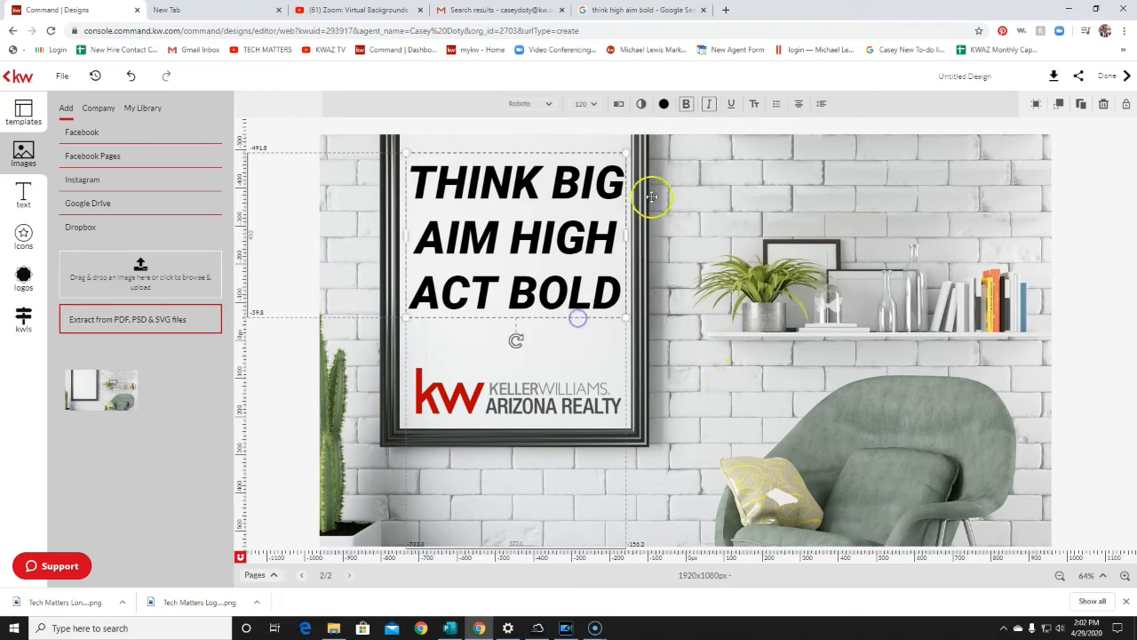
- Underline the motto text and nudge it slightly within the picture frame
{"action": "left_click", "coordinate": [800, 106]}
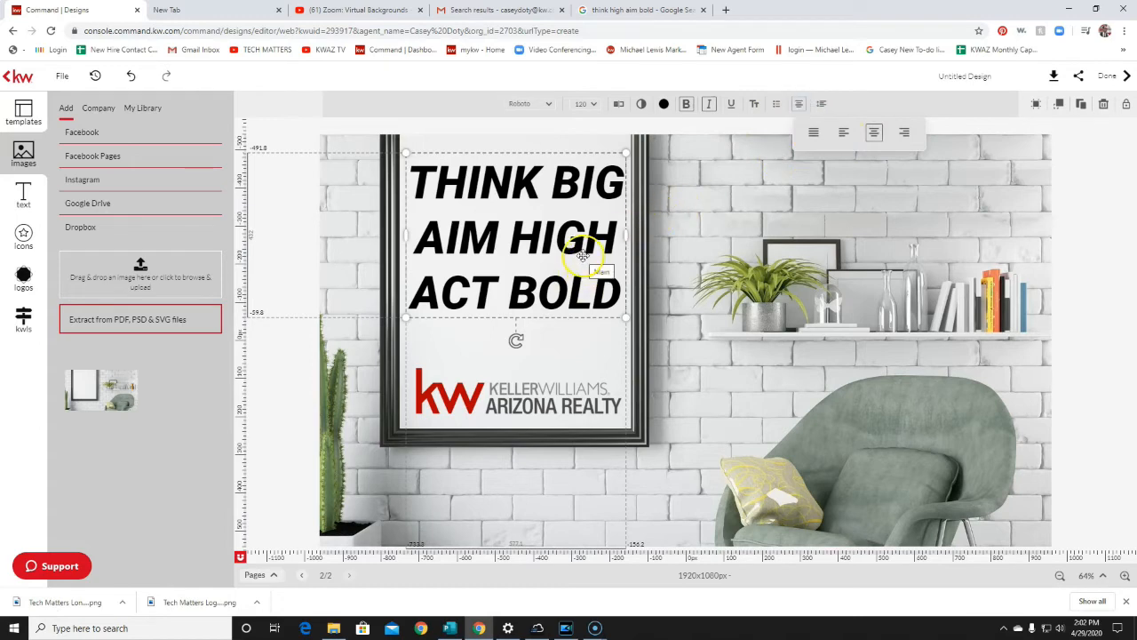
{"action": "left_click", "coordinate": [730, 105]}
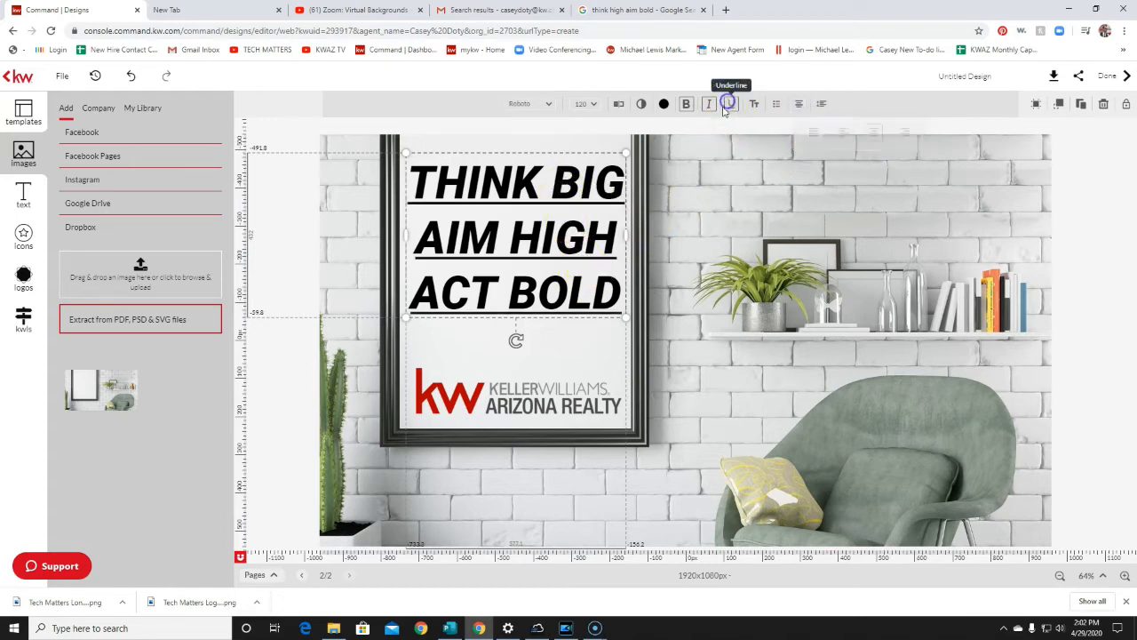
{"action": "left_click_drag", "start_coordinate": [552, 157], "coordinate": [551, 158]}
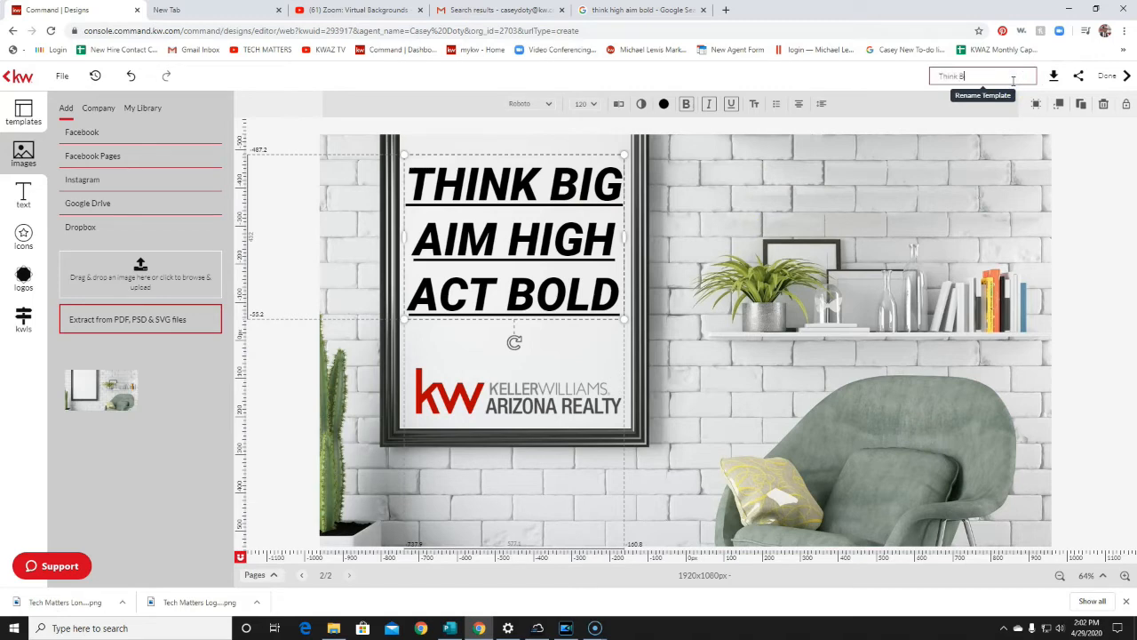
- Name the design Think Big and download it as a PNG
{"action": "left_click", "coordinate": [1053, 75]}
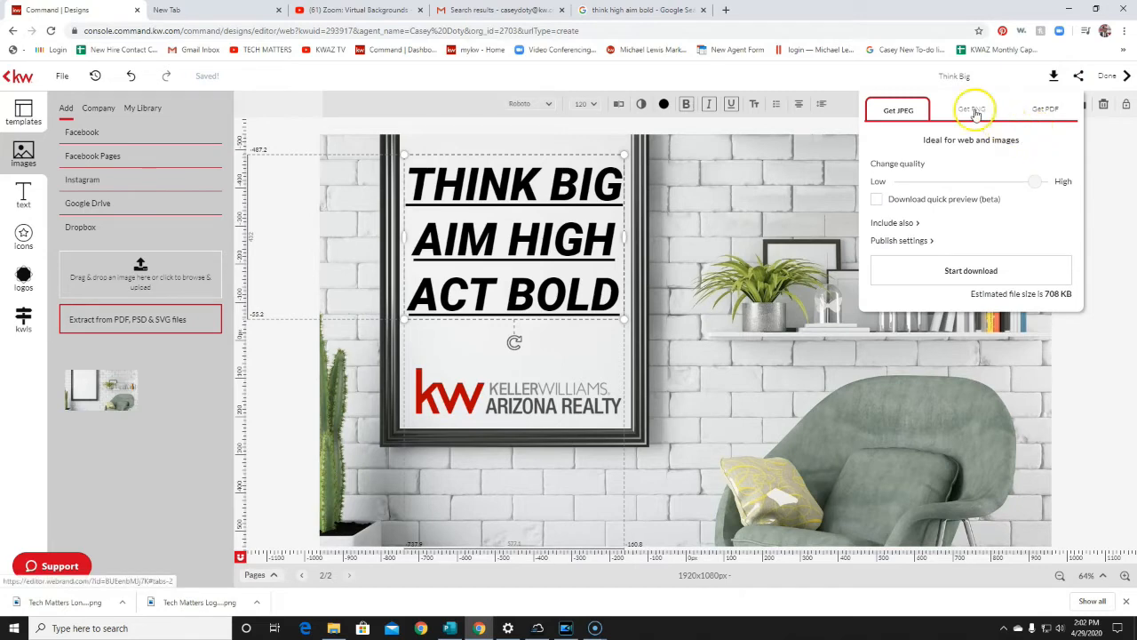
{"action": "left_click", "coordinate": [971, 109]}
{"action": "left_click", "coordinate": [968, 247]}
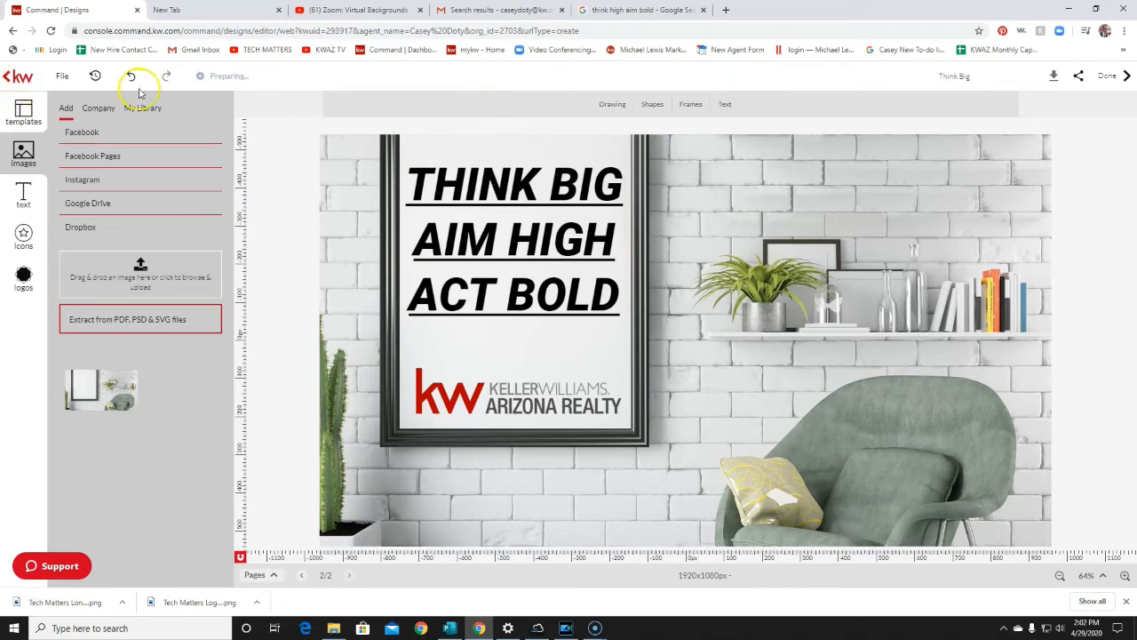
- Finish the current design and start a new Social design from the FTLORE-Black meeting background template
{"action": "left_click", "coordinate": [1106, 75]}
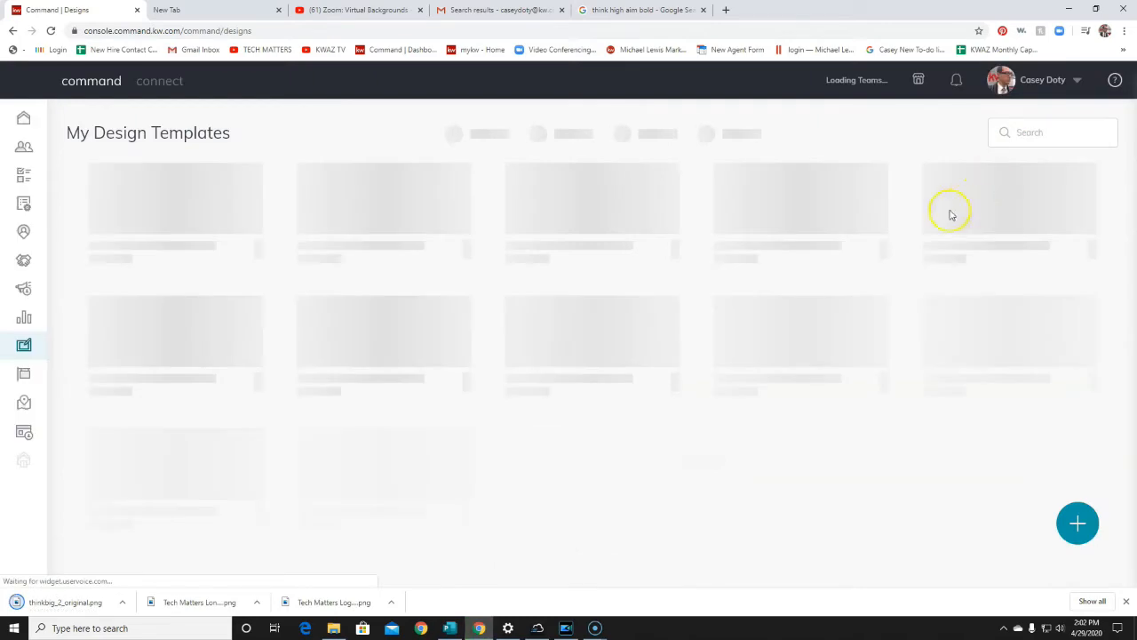
{"action": "left_click", "coordinate": [1076, 524]}
{"action": "left_click", "coordinate": [565, 269]}
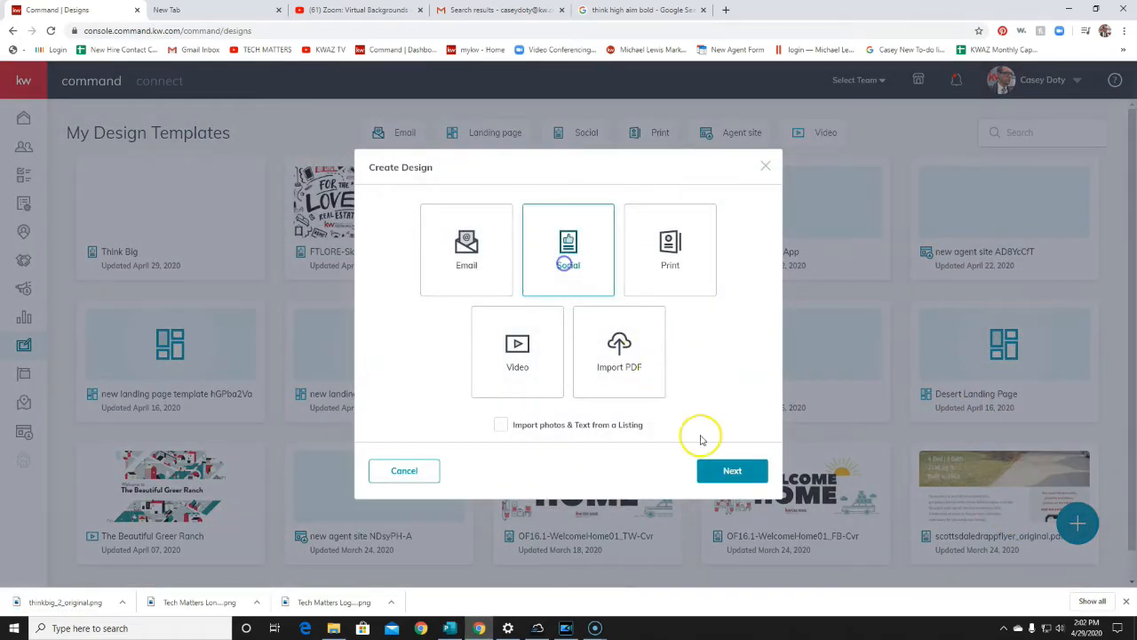
{"action": "left_click", "coordinate": [745, 481]}
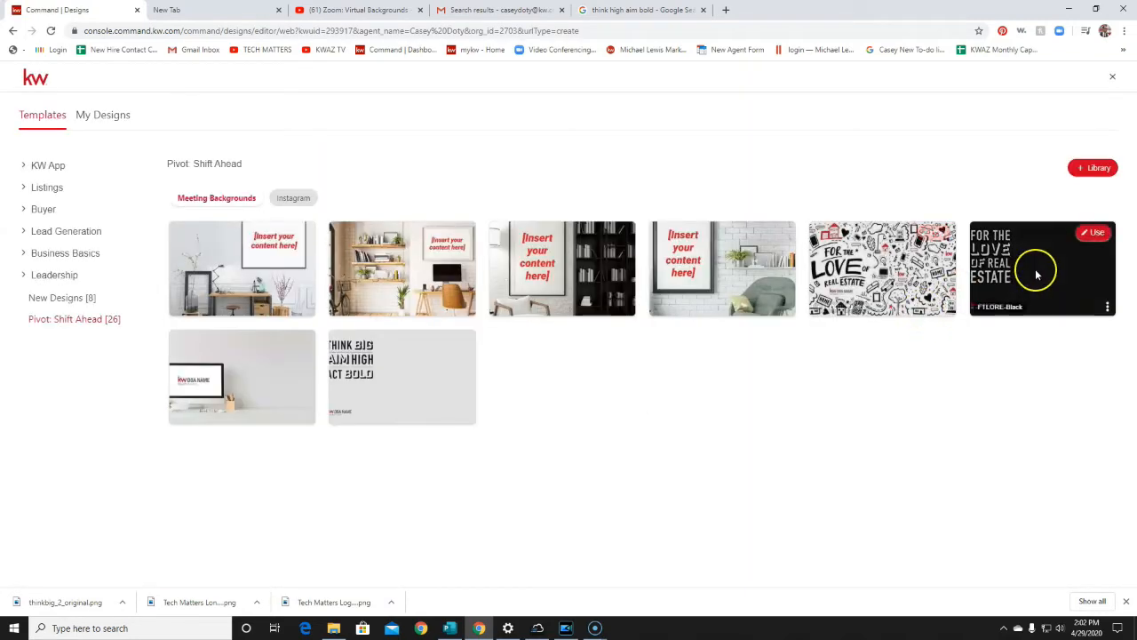
{"action": "left_click", "coordinate": [1090, 231]}
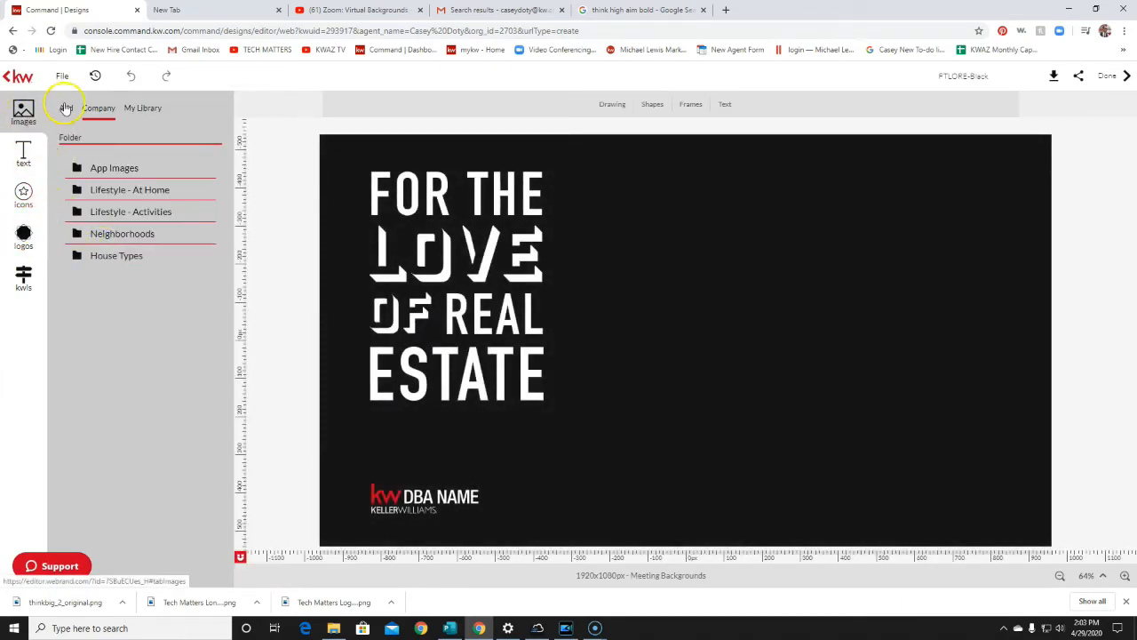
- Upload the square Tech Matters logo image from the Downloads folder and insert it into the black design
{"action": "left_click", "coordinate": [66, 108]}
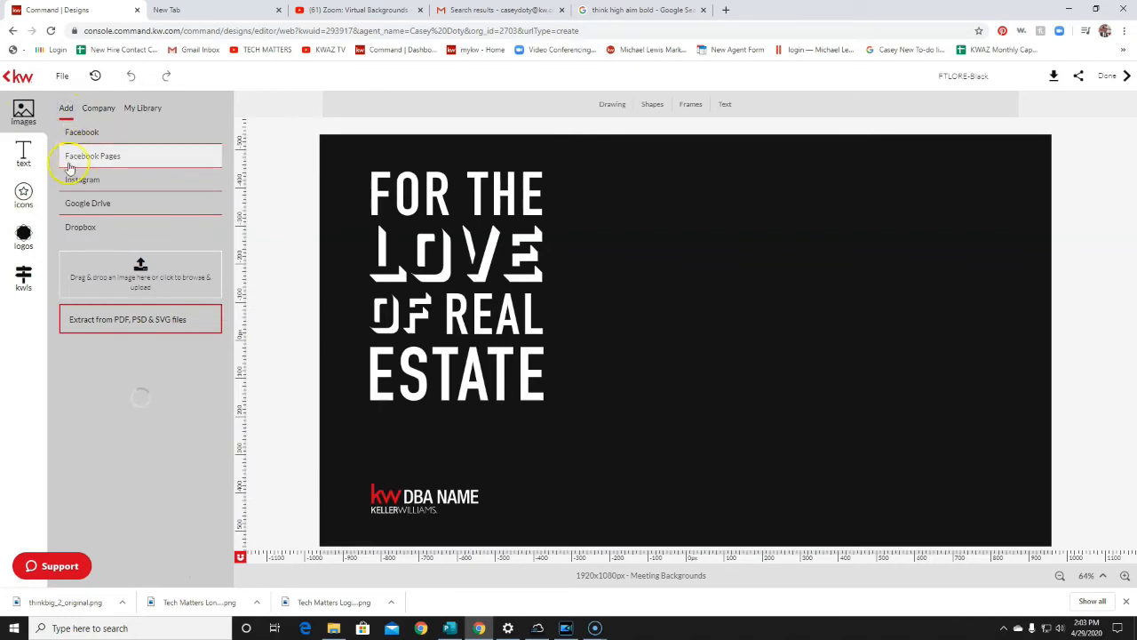
{"action": "left_click", "coordinate": [140, 274]}
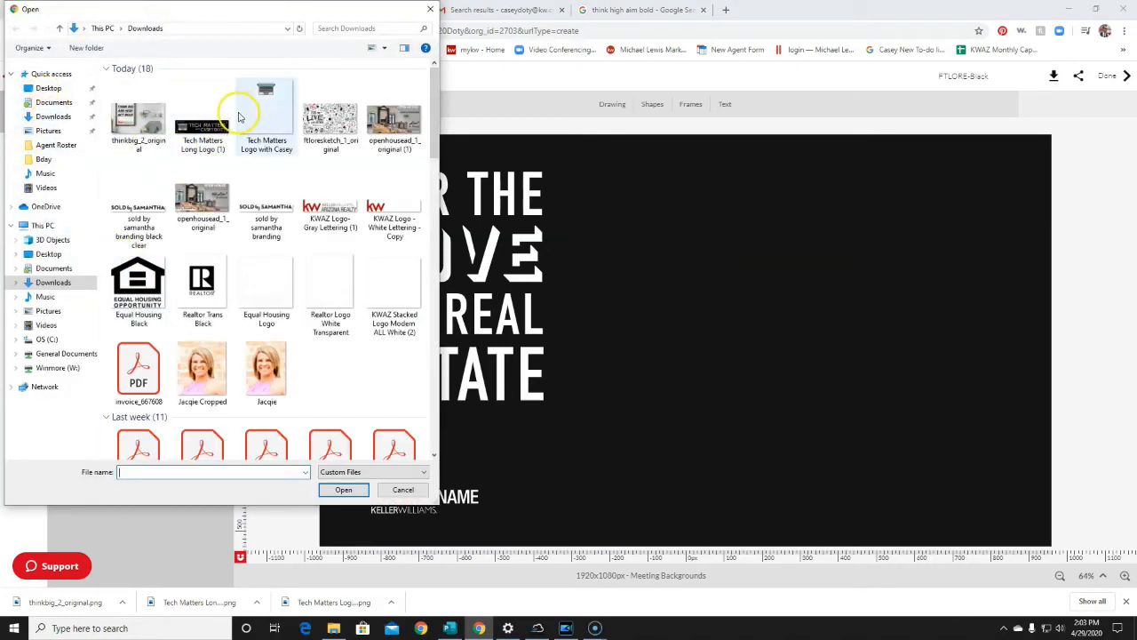
{"action": "double_click", "coordinate": [237, 118]}
{"action": "mouse_move", "coordinate": [97, 394]}
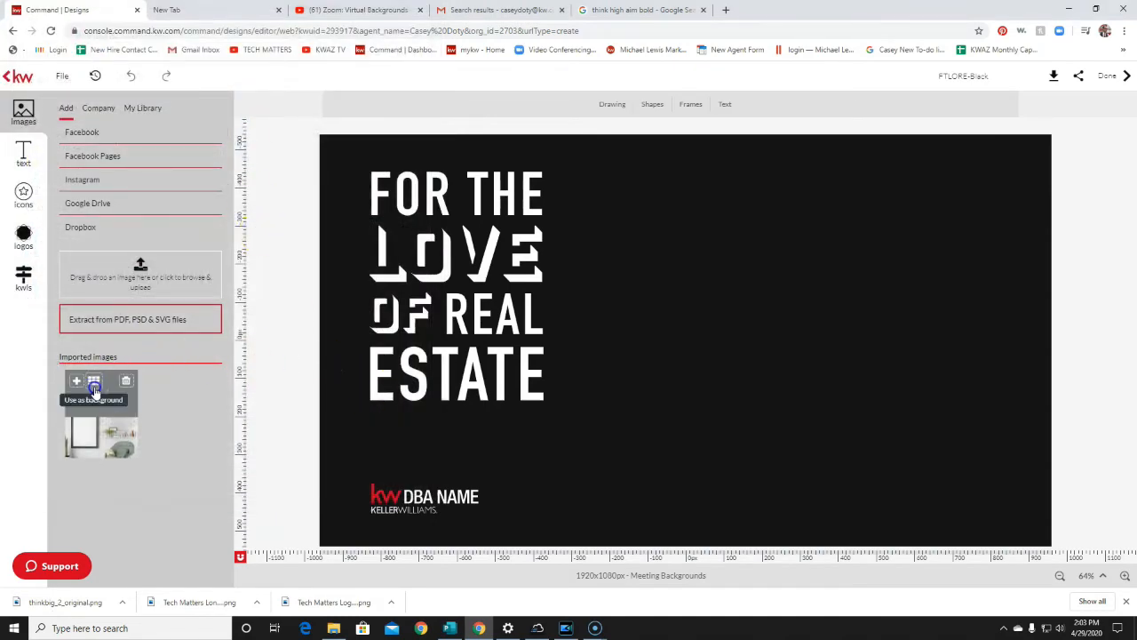
{"action": "left_click", "coordinate": [76, 380]}
- Scale the Tech Matters logo down to about 601 px wide and position it in the upper right of the black background
{"action": "left_click_drag", "start_coordinate": [721, 378], "coordinate": [881, 335]}
{"action": "left_click_drag", "start_coordinate": [1009, 461], "coordinate": [910, 378]}
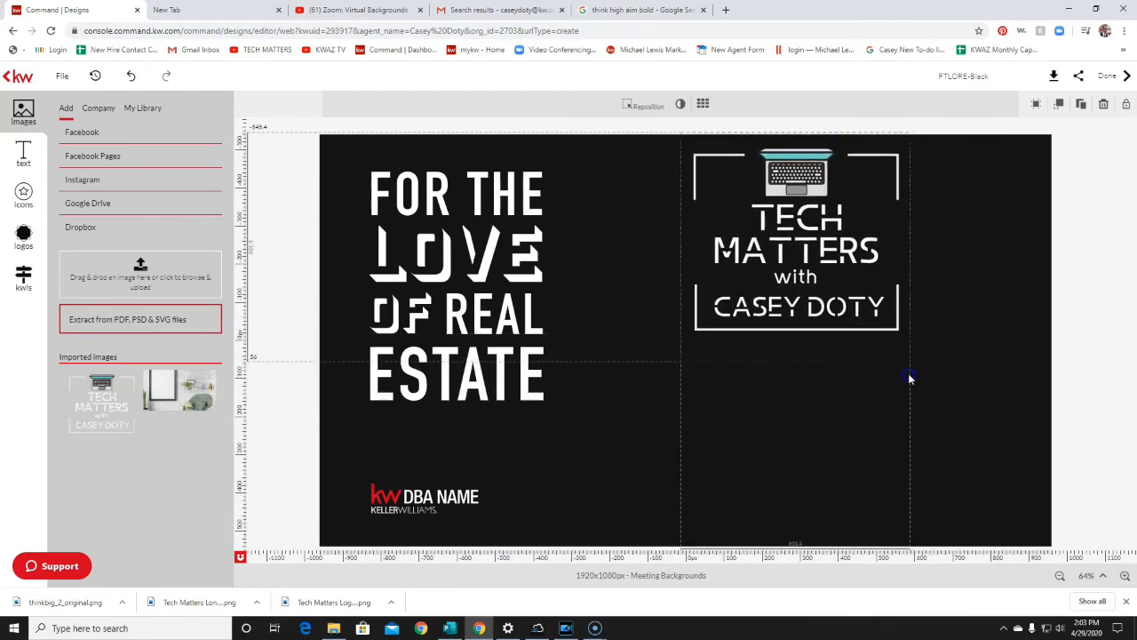
{"action": "left_click_drag", "start_coordinate": [827, 290], "coordinate": [918, 302]}
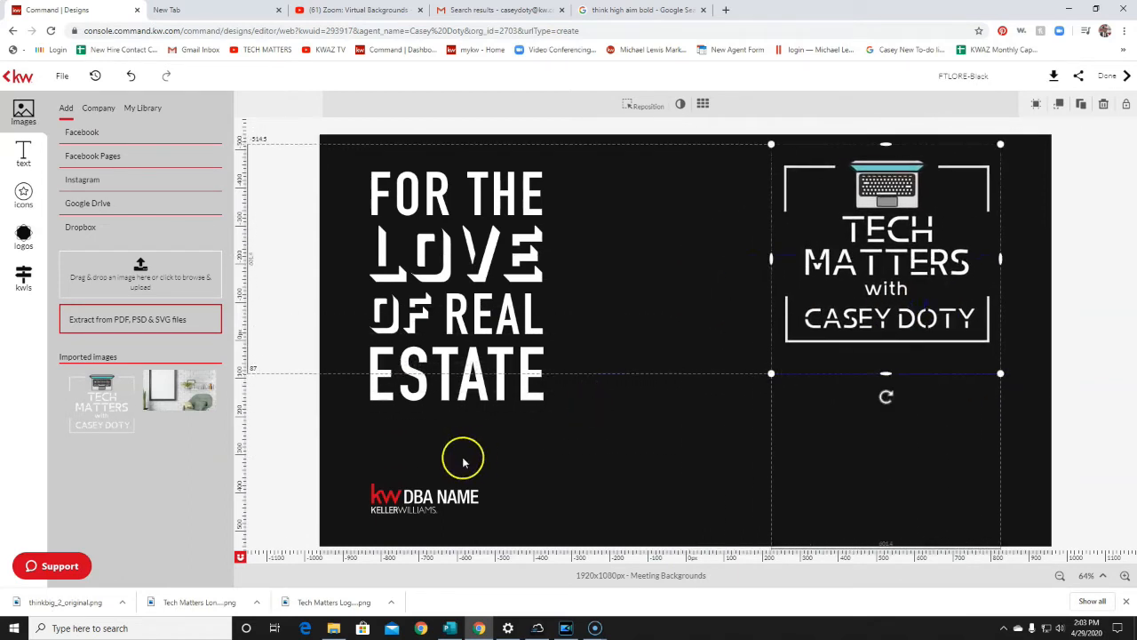
- Replace the DBA NAME placeholder with the red and gray Keller Williams Arizona Realty logo, enlarged to about 513 px wide below the slogan
{"action": "left_click", "coordinate": [440, 495]}
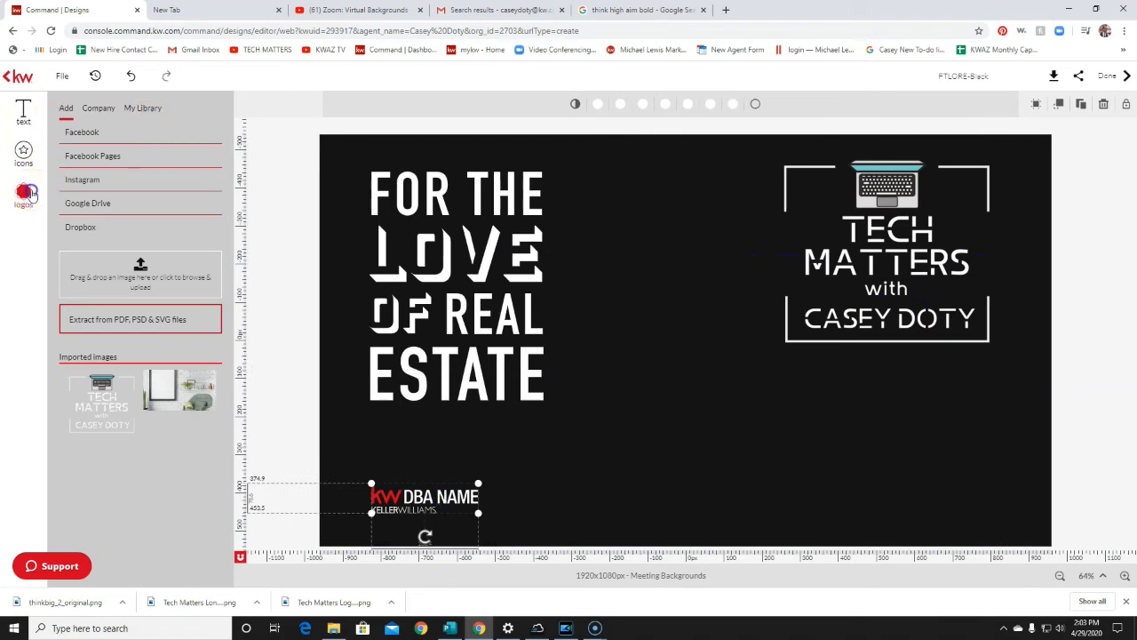
{"action": "left_click", "coordinate": [25, 194]}
{"action": "left_click", "coordinate": [110, 149]}
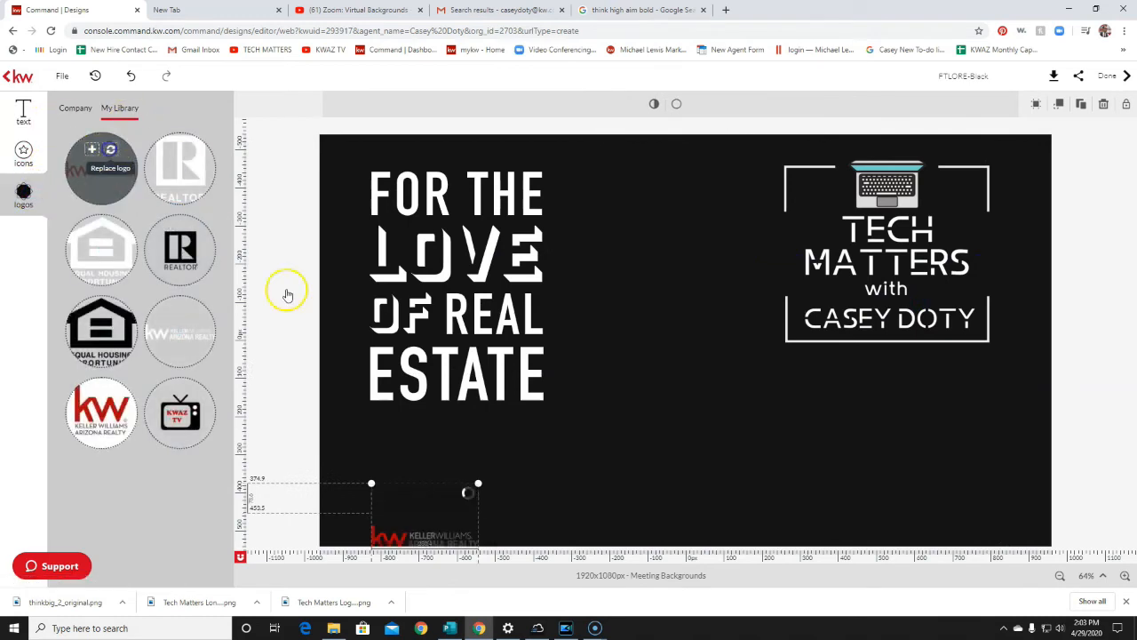
{"action": "left_click_drag", "start_coordinate": [478, 483], "coordinate": [572, 443]}
{"action": "left_click_drag", "start_coordinate": [533, 490], "coordinate": [456, 481]}
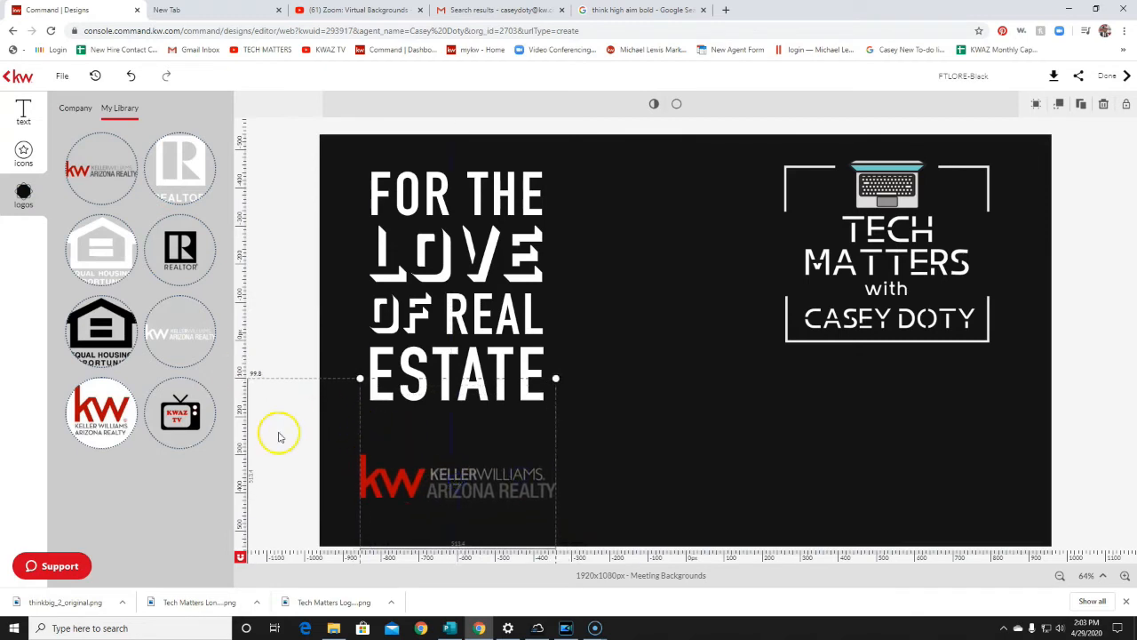
- Insert the white Keller Williams Arizona Realty logo, delete the red and gray one, and position the white logo below the ESTATE text
{"action": "left_click", "coordinate": [181, 331]}
{"action": "left_click", "coordinate": [478, 461]}
{"action": "key", "text": "Delete"}
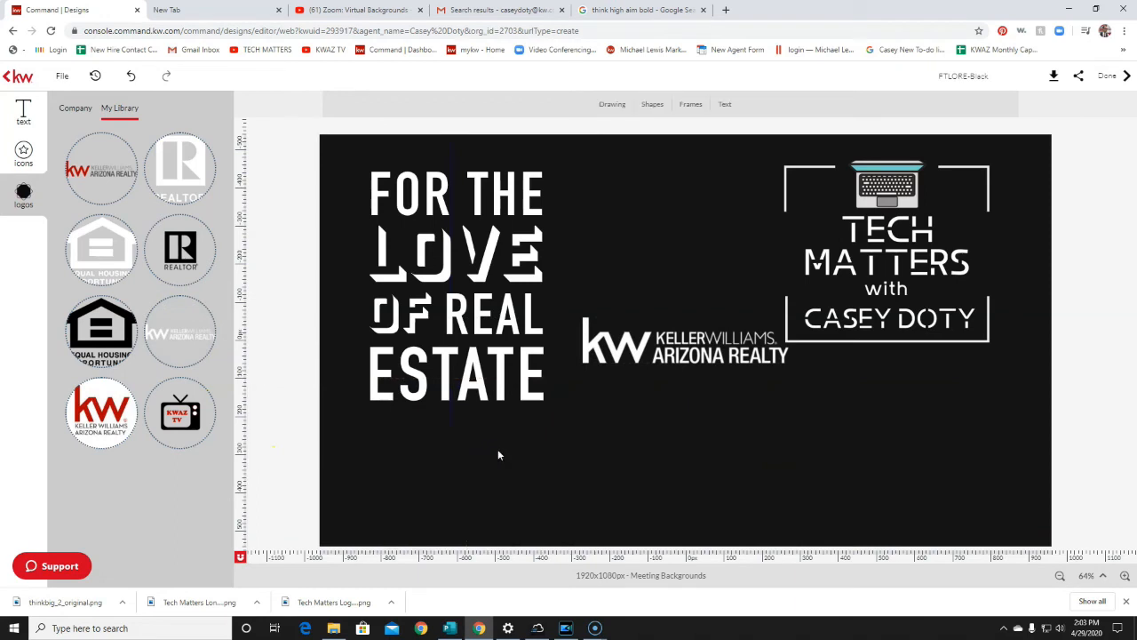
{"action": "left_click_drag", "start_coordinate": [589, 347], "coordinate": [443, 496]}
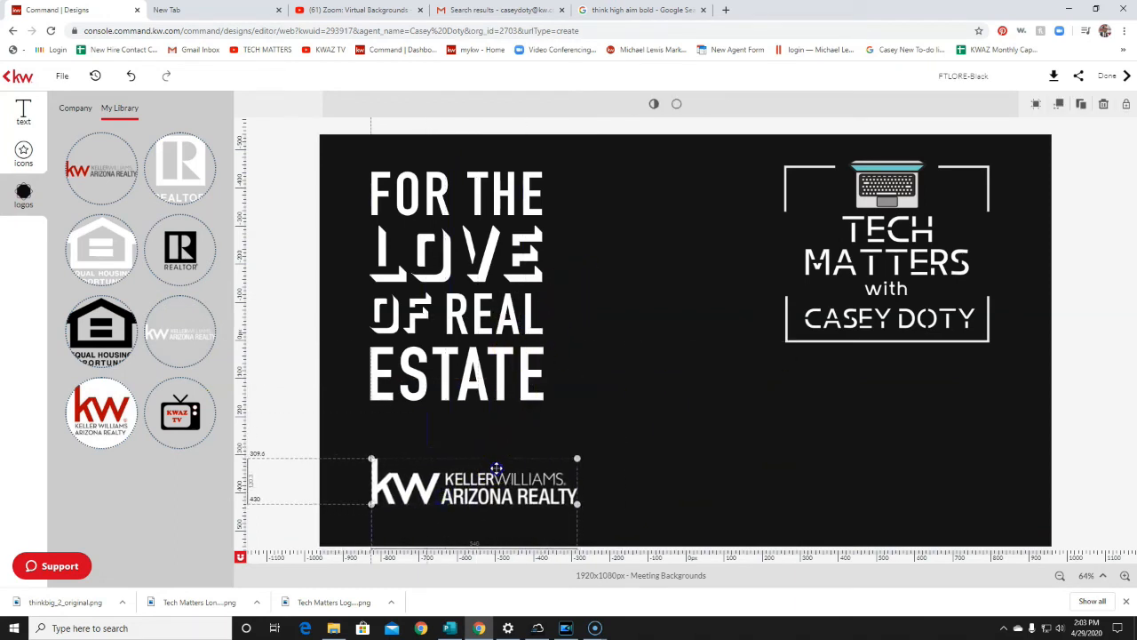
{"action": "left_click_drag", "start_coordinate": [496, 468], "coordinate": [488, 466]}
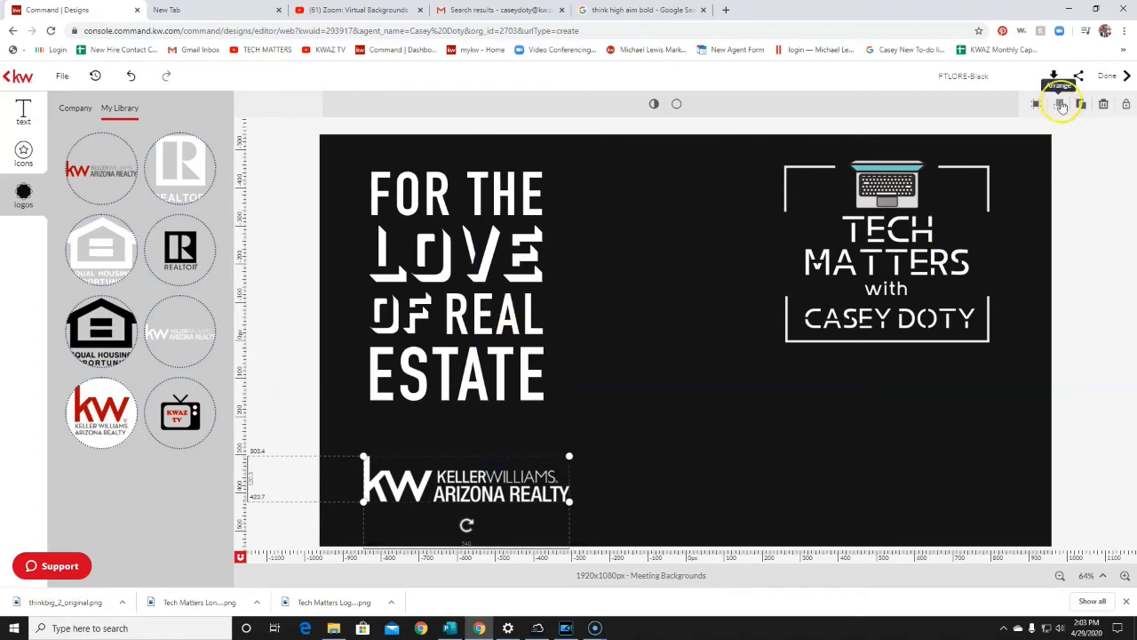
- Download the finished FTLORE-Black design as a PNG
{"action": "left_click", "coordinate": [1057, 78]}
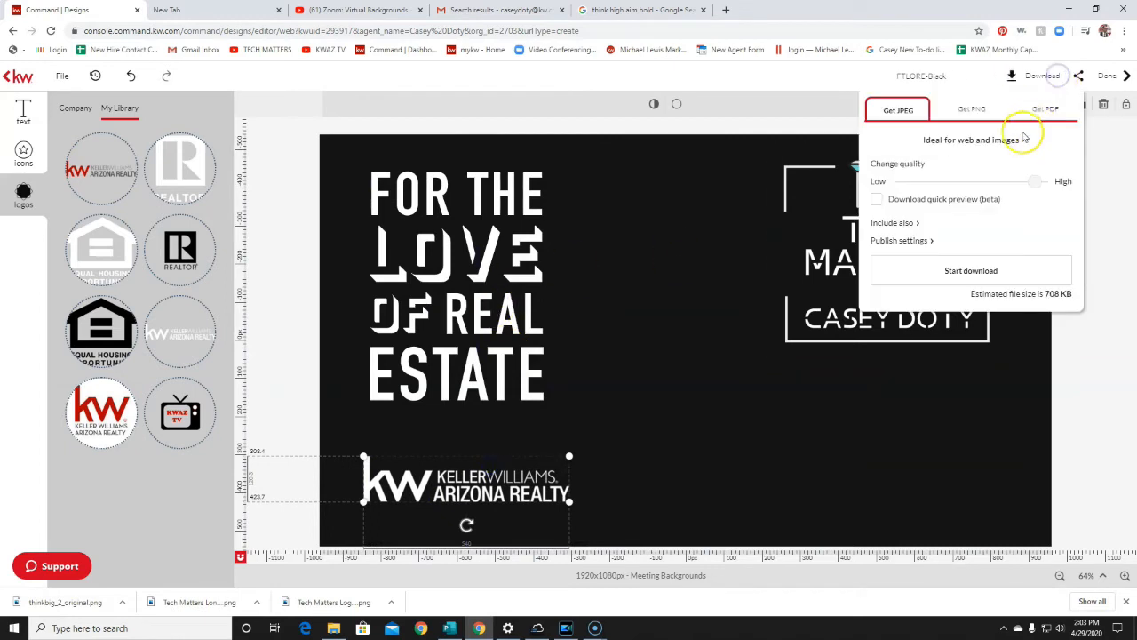
{"action": "left_click", "coordinate": [978, 106]}
{"action": "left_click", "coordinate": [991, 238]}
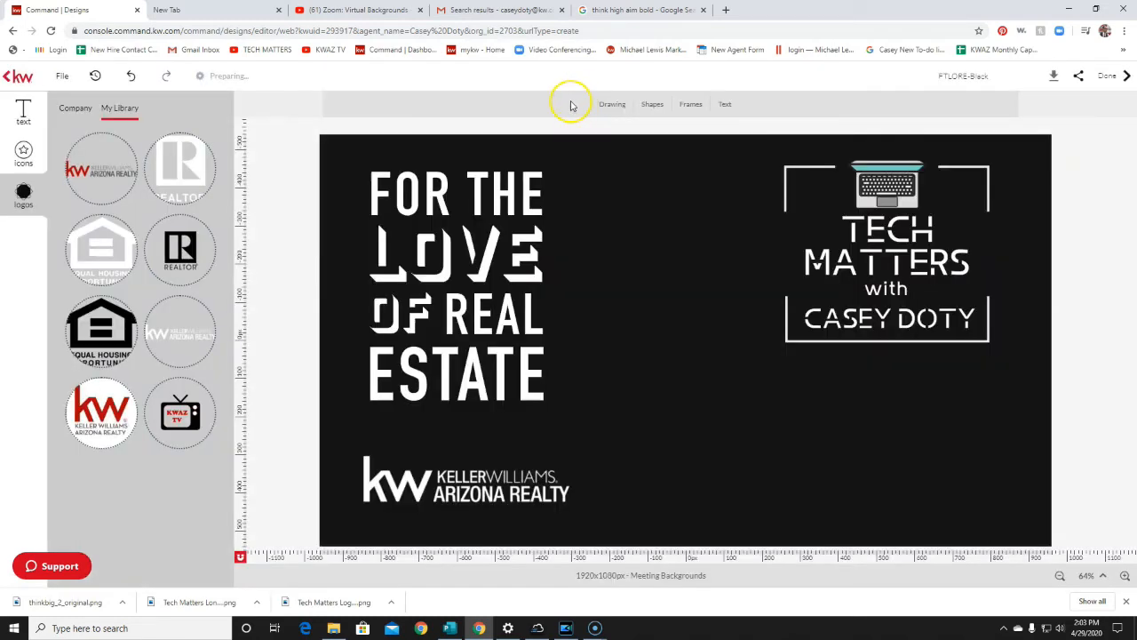
- Switch to the Zoom meeting and open its virtual background settings
{"action": "left_click", "coordinate": [727, 9]}
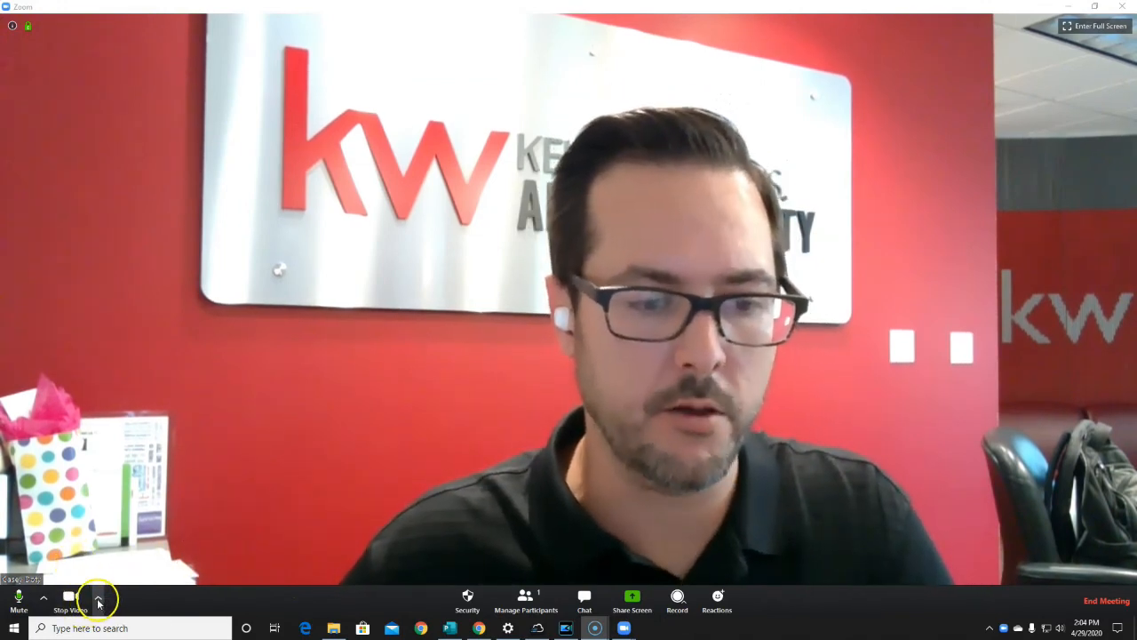
{"action": "left_click", "coordinate": [98, 601]}
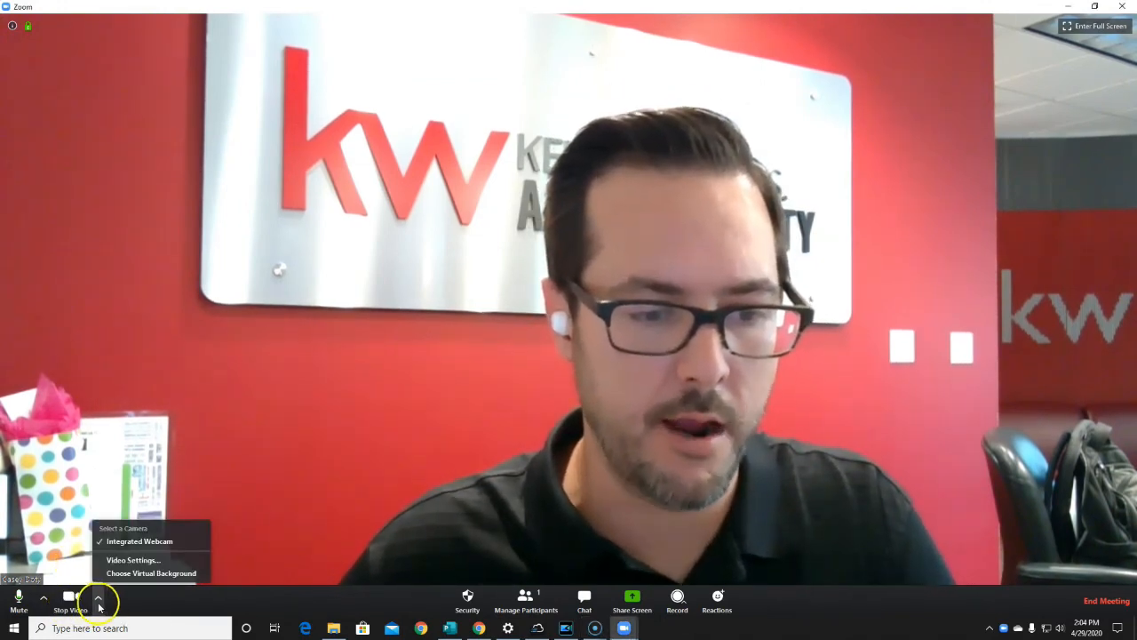
{"action": "left_click", "coordinate": [134, 574]}
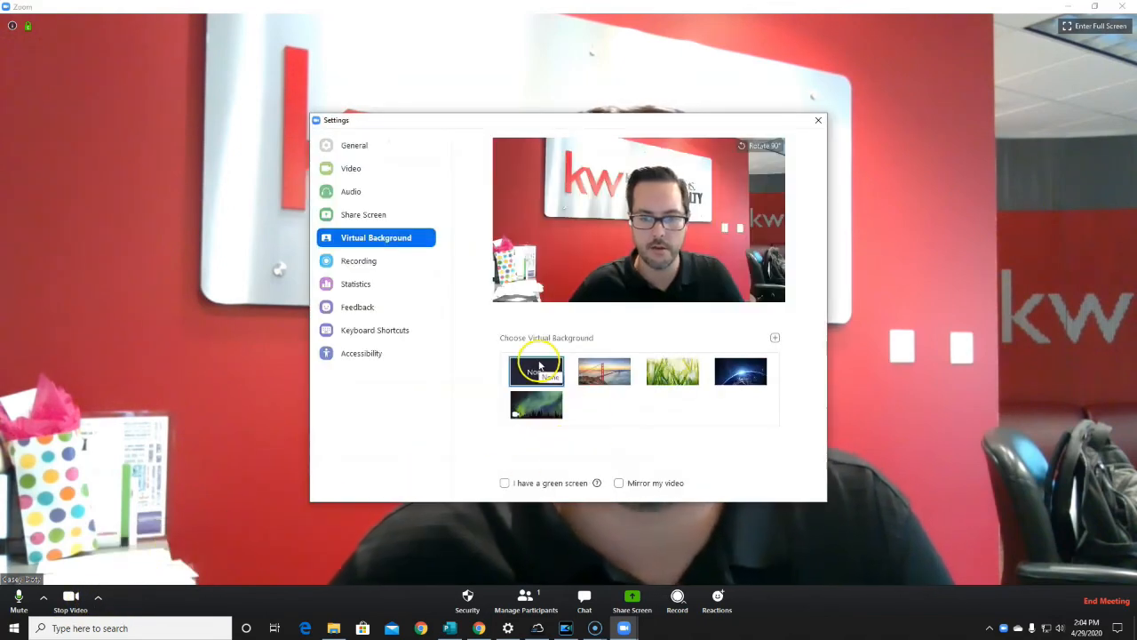
- Try out the built-in San Francisco bridge and northern lights virtual backgrounds, moving the settings window aside to see them
{"action": "left_click", "coordinate": [600, 378]}
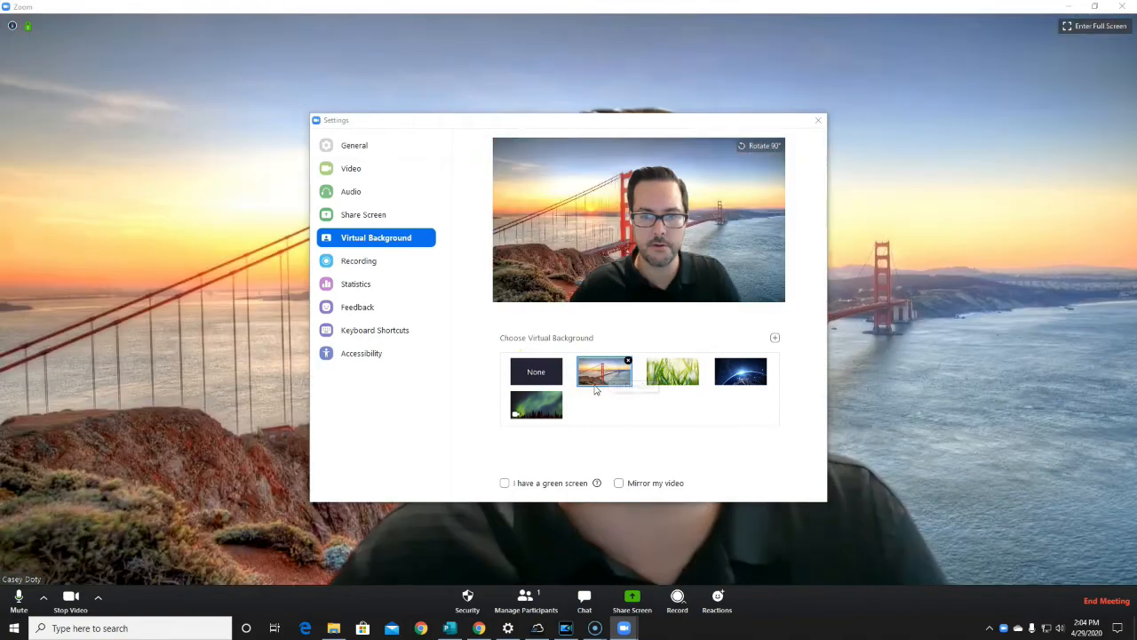
{"action": "left_click_drag", "start_coordinate": [558, 120], "coordinate": [620, 128]}
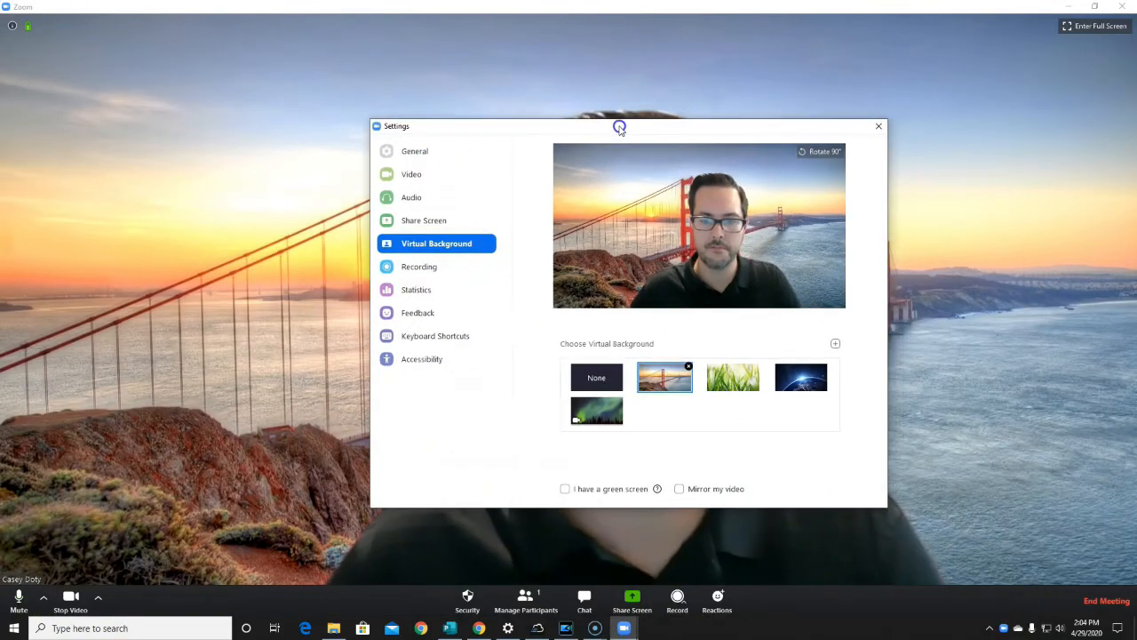
{"action": "left_click", "coordinate": [601, 409]}
{"action": "left_click_drag", "start_coordinate": [670, 133], "coordinate": [604, 130]}
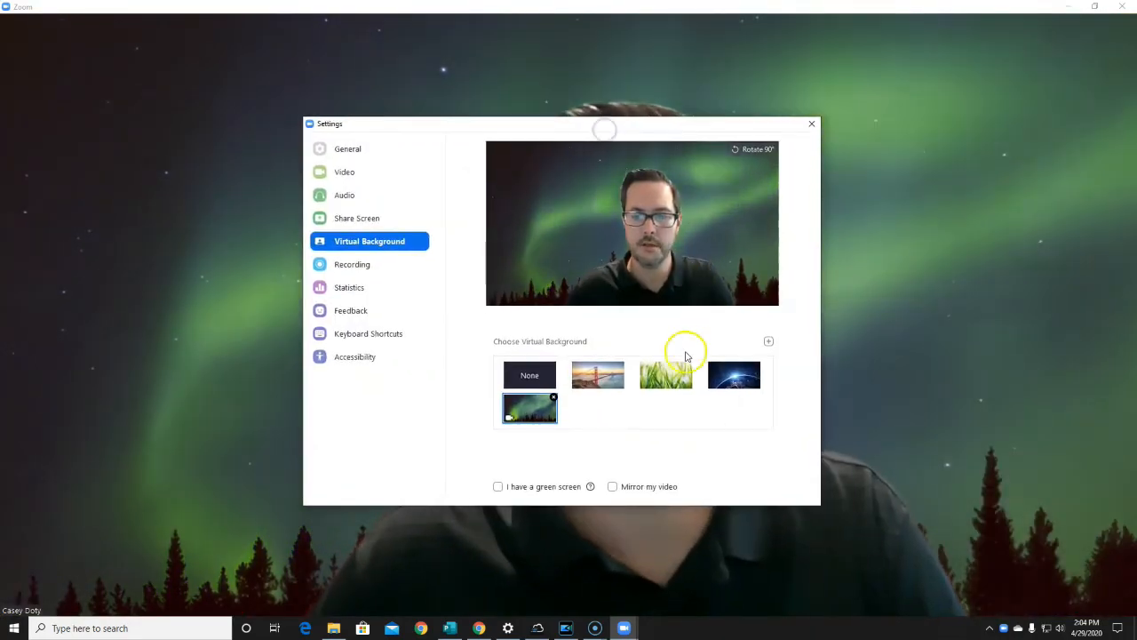
- Add the ftloreblack_1_original image from the Downloads folder as the virtual background and close the settings
{"action": "left_click", "coordinate": [768, 341]}
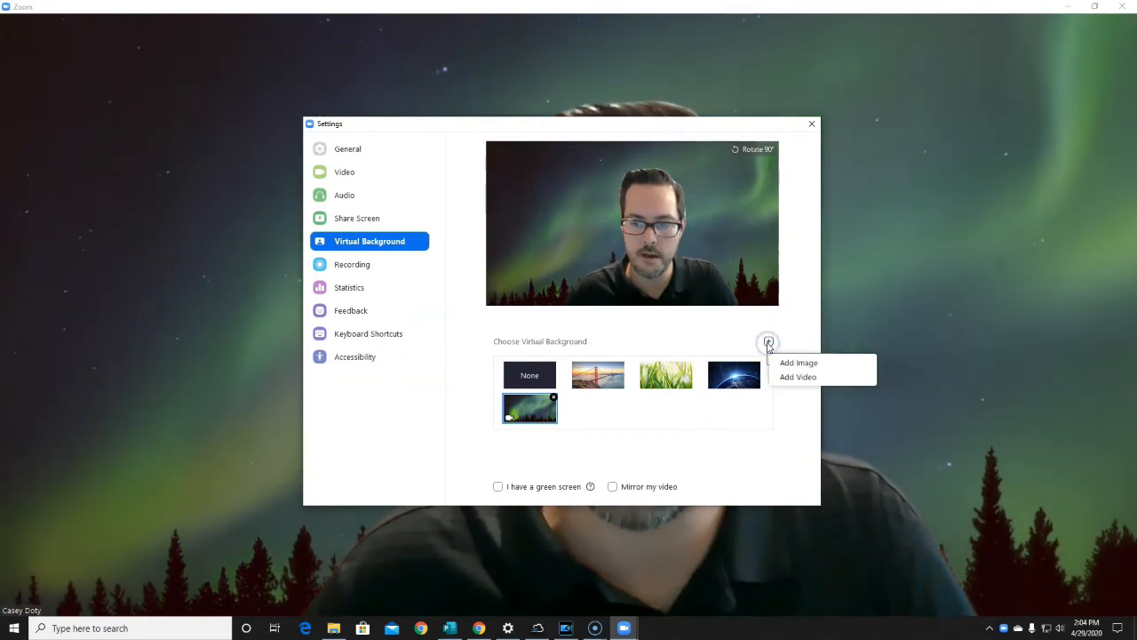
{"action": "left_click", "coordinate": [801, 377]}
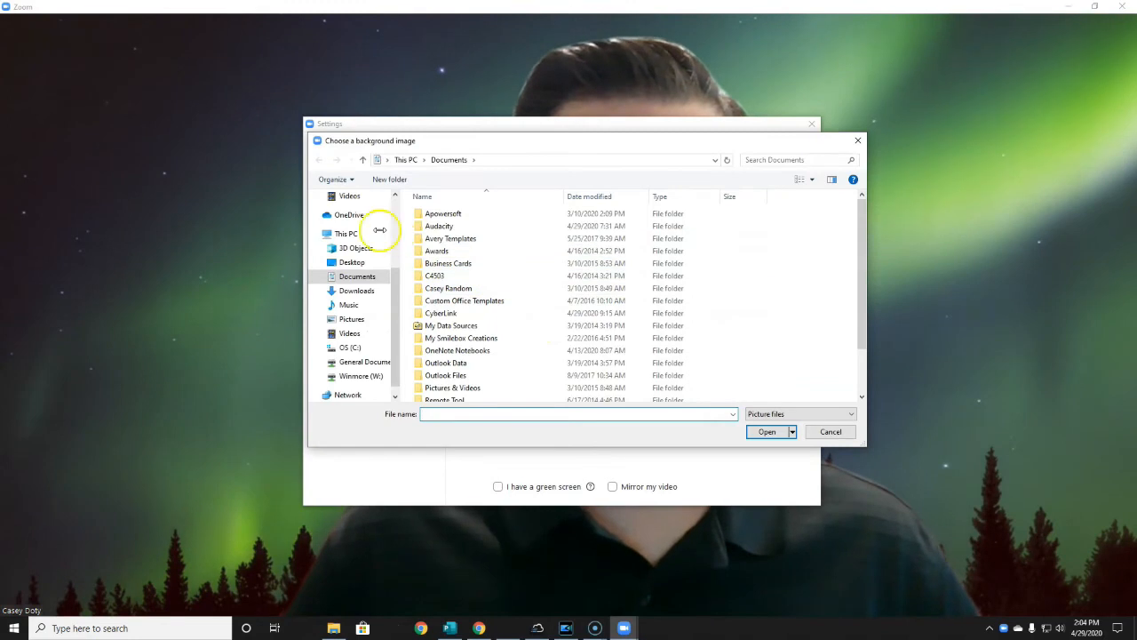
{"action": "left_click", "coordinate": [356, 291]}
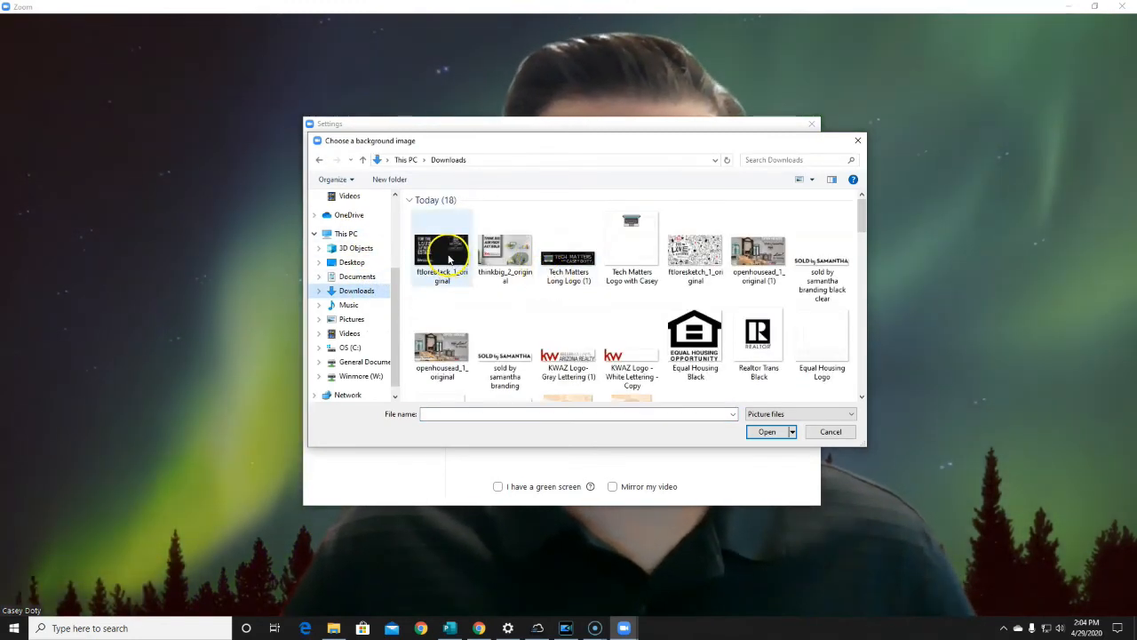
{"action": "left_click", "coordinate": [448, 258]}
{"action": "left_click", "coordinate": [764, 432]}
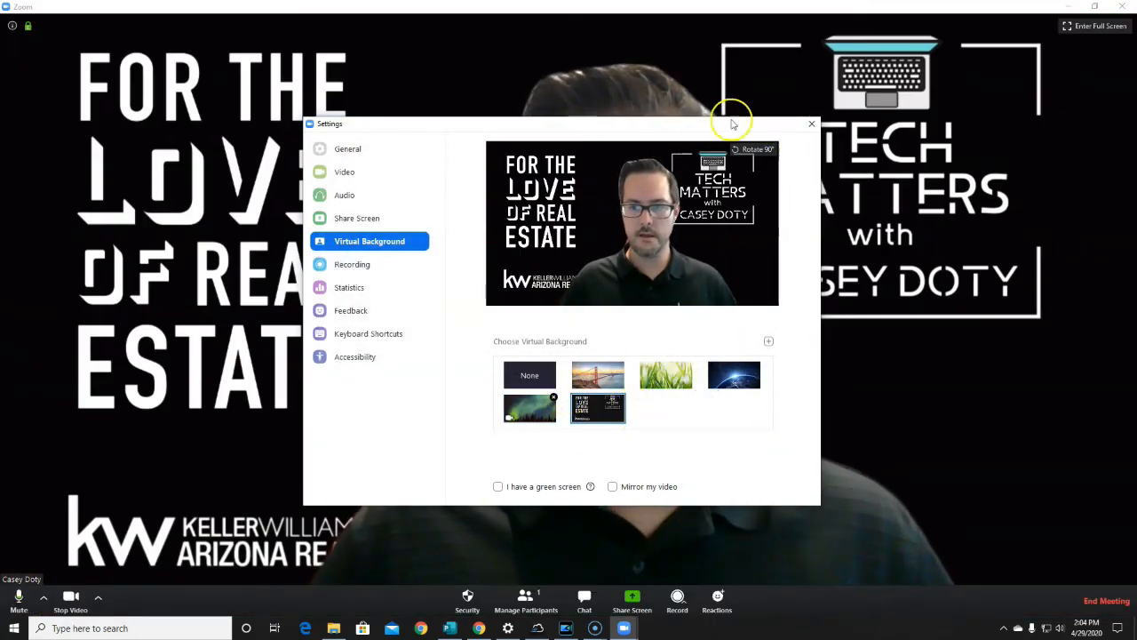
{"action": "left_click", "coordinate": [807, 124]}
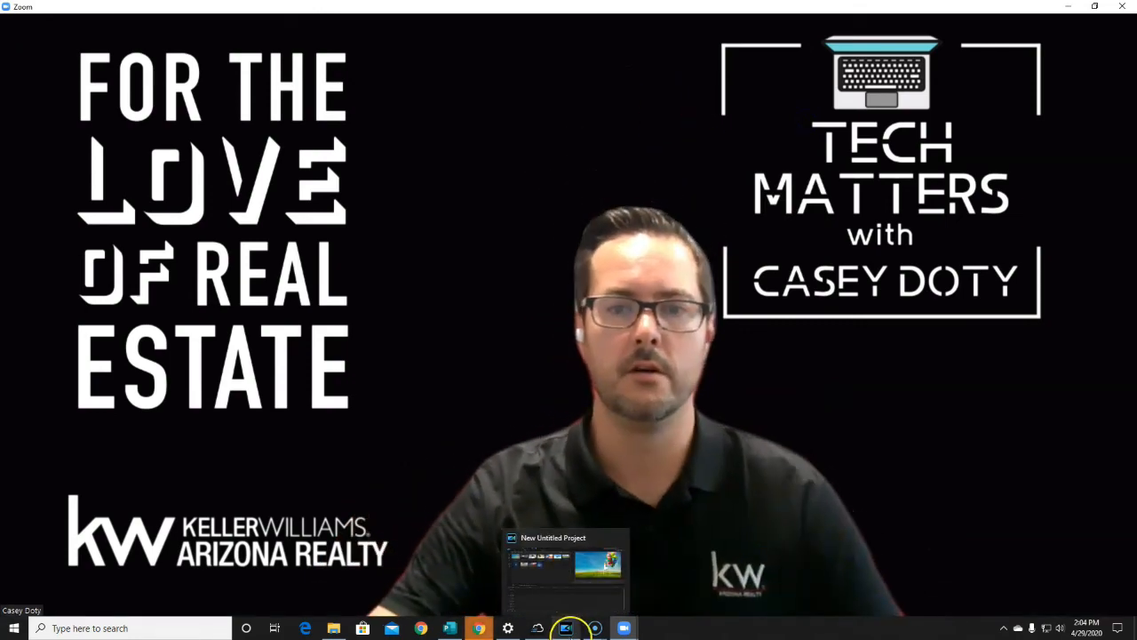
- Add the thinkbig_2_original image from Downloads as the virtual background and close the settings
{"action": "mouse_move", "coordinate": [450, 628]}
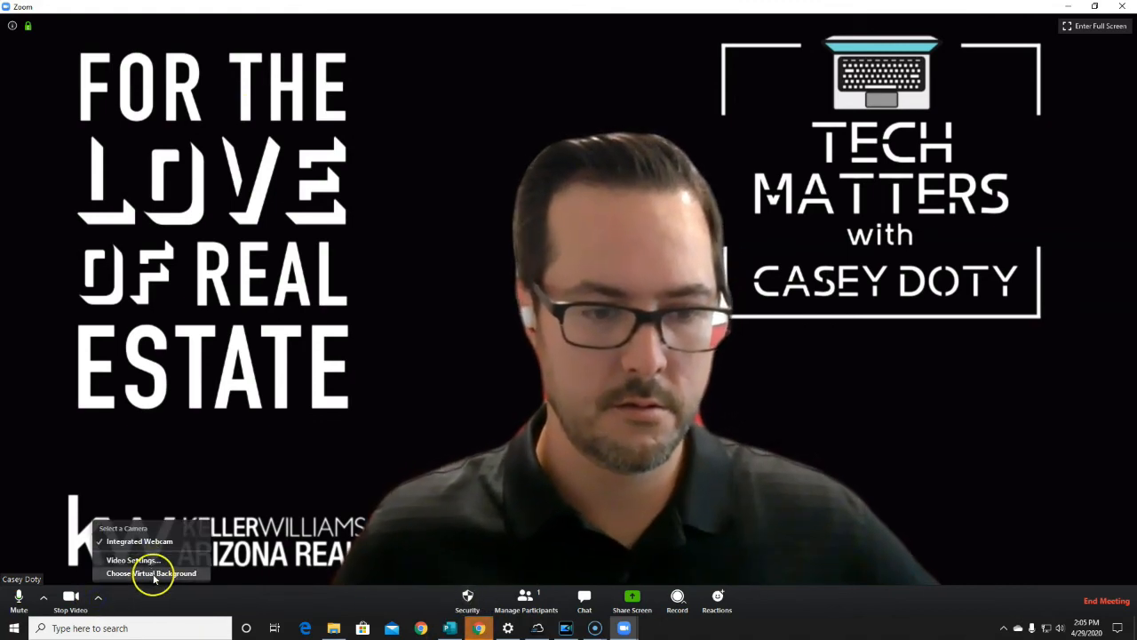
{"action": "left_click", "coordinate": [153, 573]}
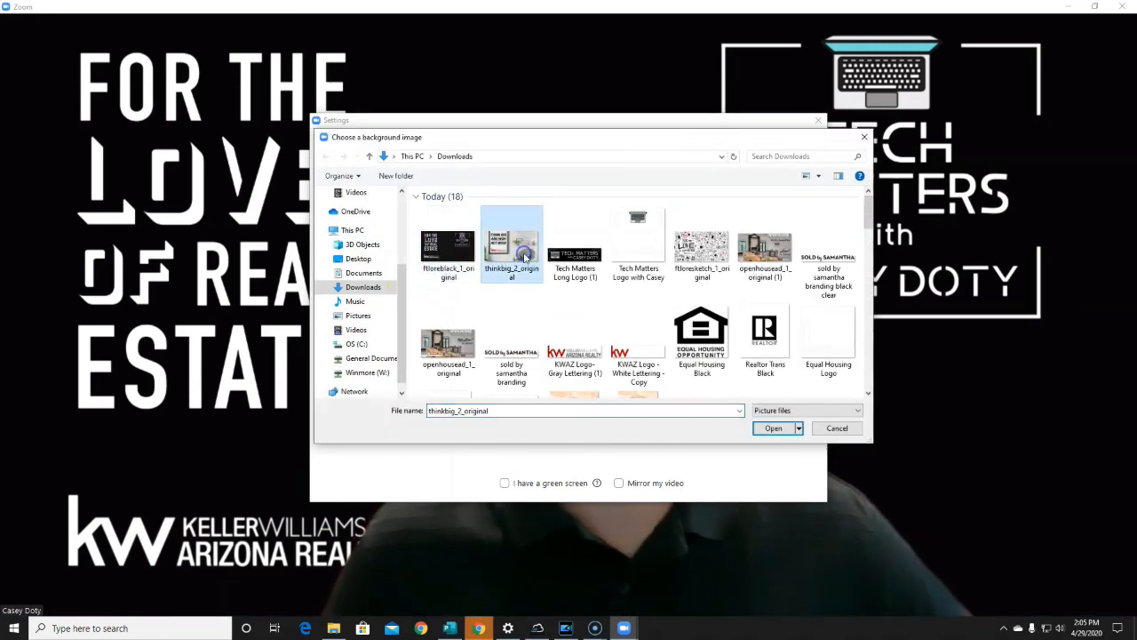
{"action": "left_click", "coordinate": [772, 428]}
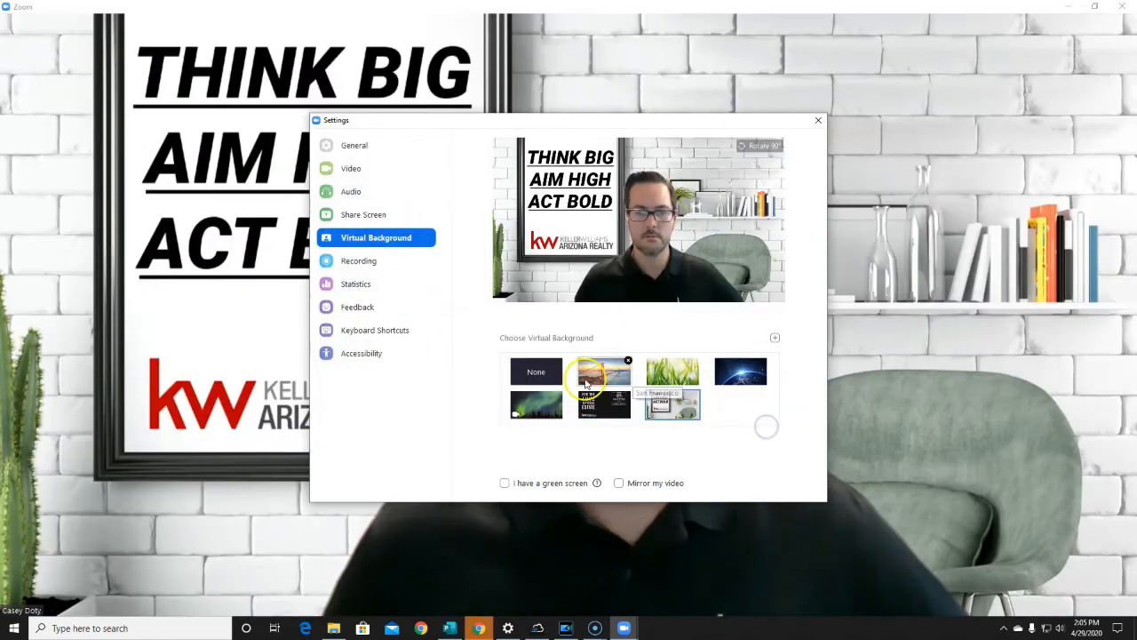
{"action": "left_click", "coordinate": [818, 120]}
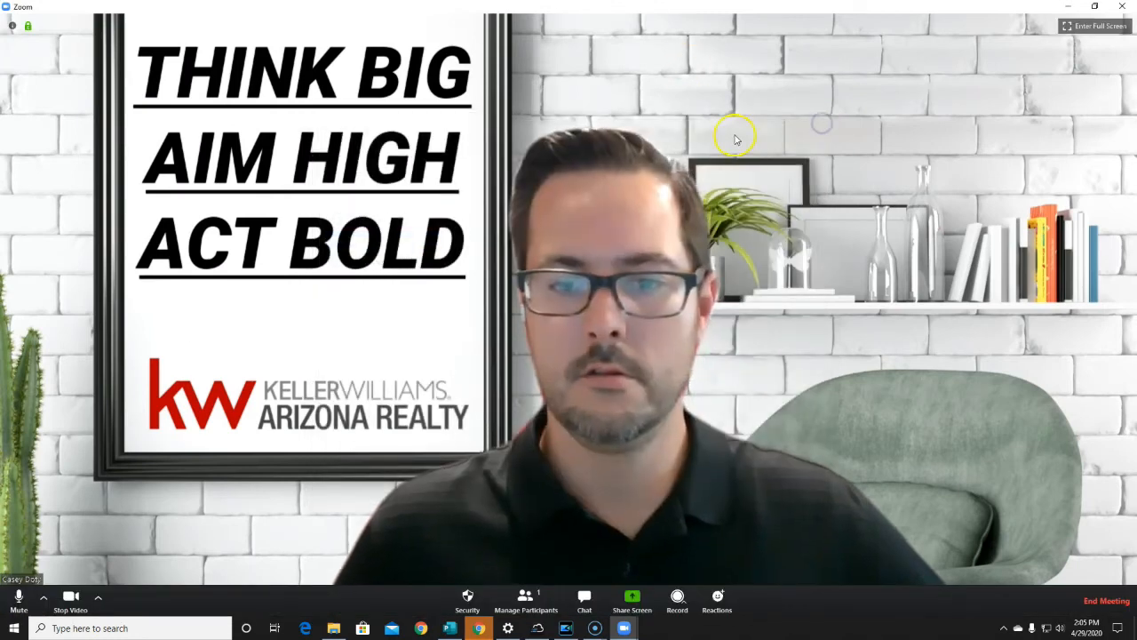